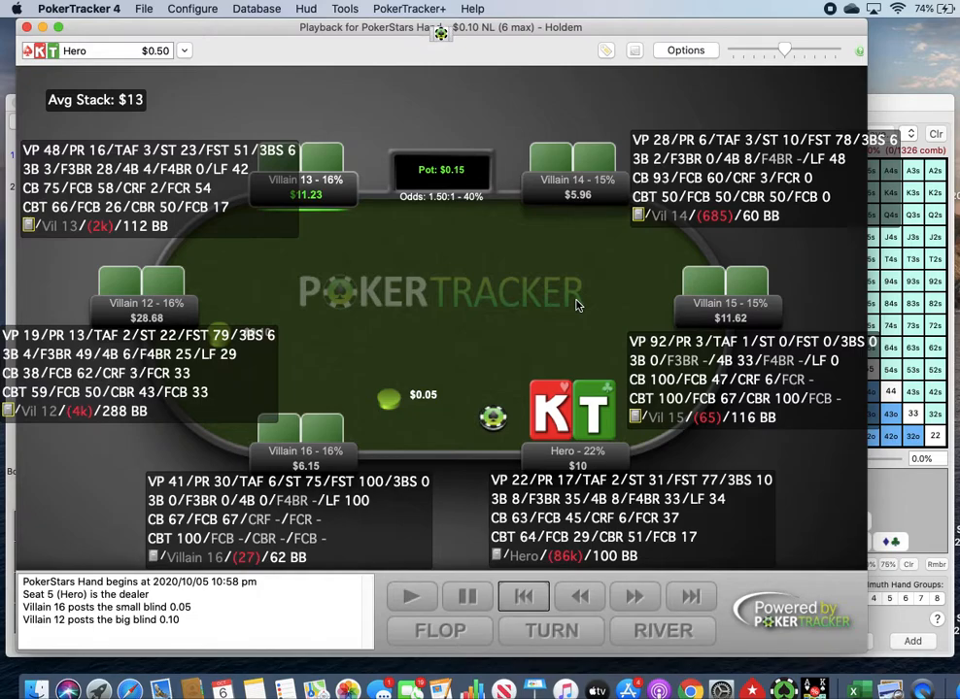
Advance the hand replay action by action through preflop, up to Villain 15's call of Hero's raise to $0.40
left_click(657, 596)
left_click(656, 597)
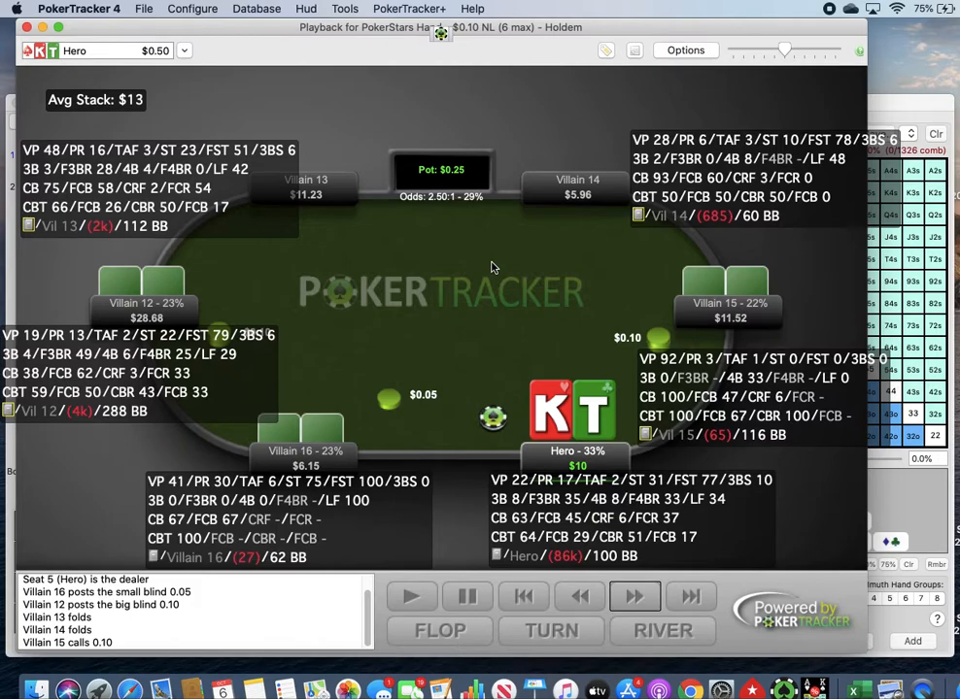
left_click(635, 599)
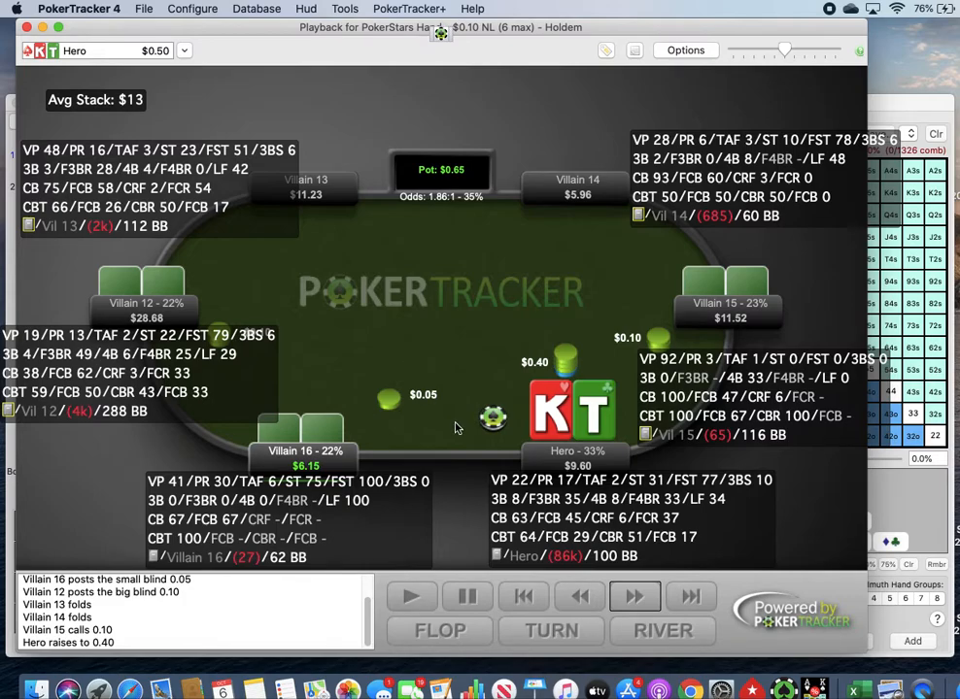
left_click(622, 599)
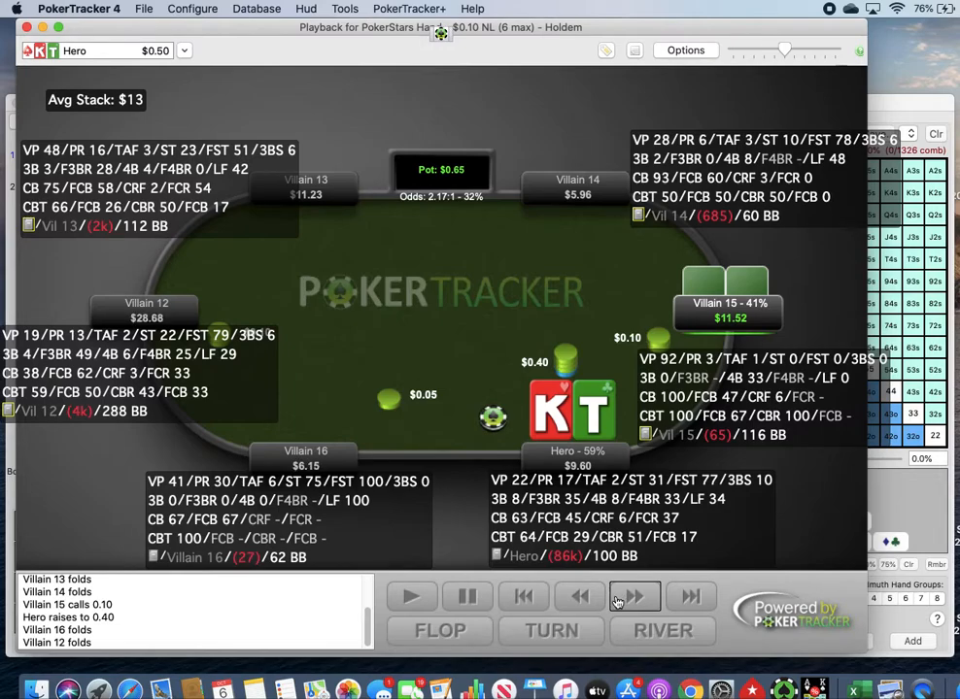
left_click(617, 602)
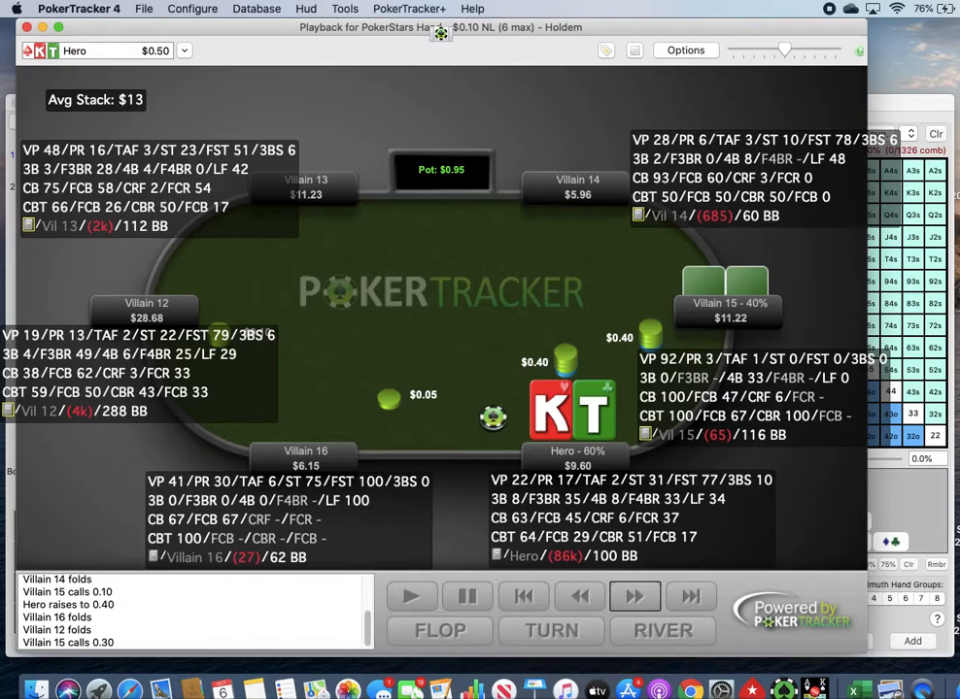
Switch to PokerCruncher and assign the king of hearts and ten of clubs to Player 1
mouse_move(828, 386)
left_click(924, 108)
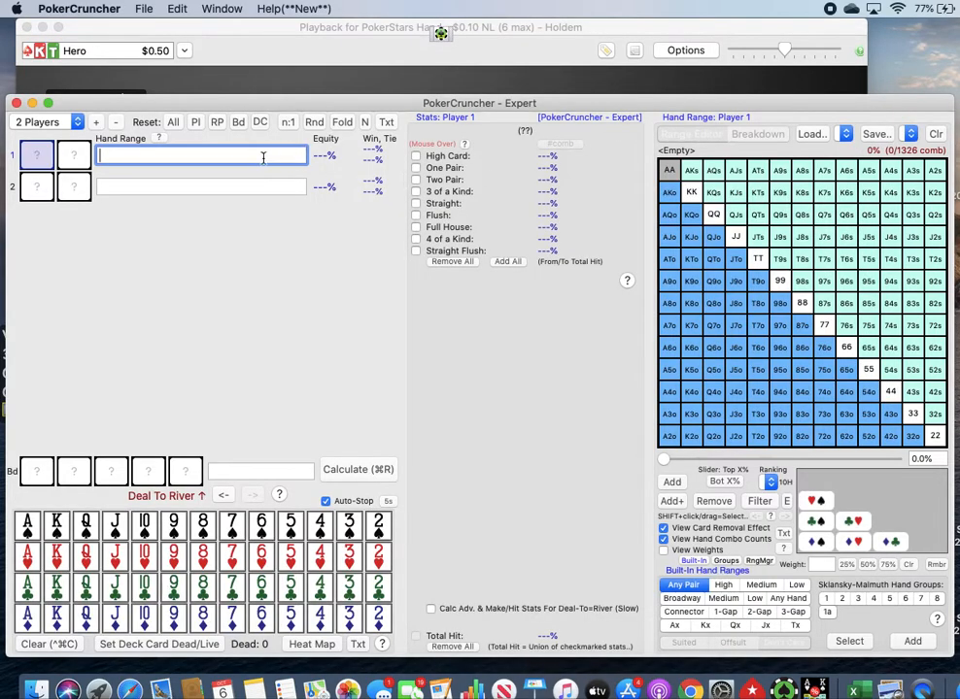
left_click(56, 555)
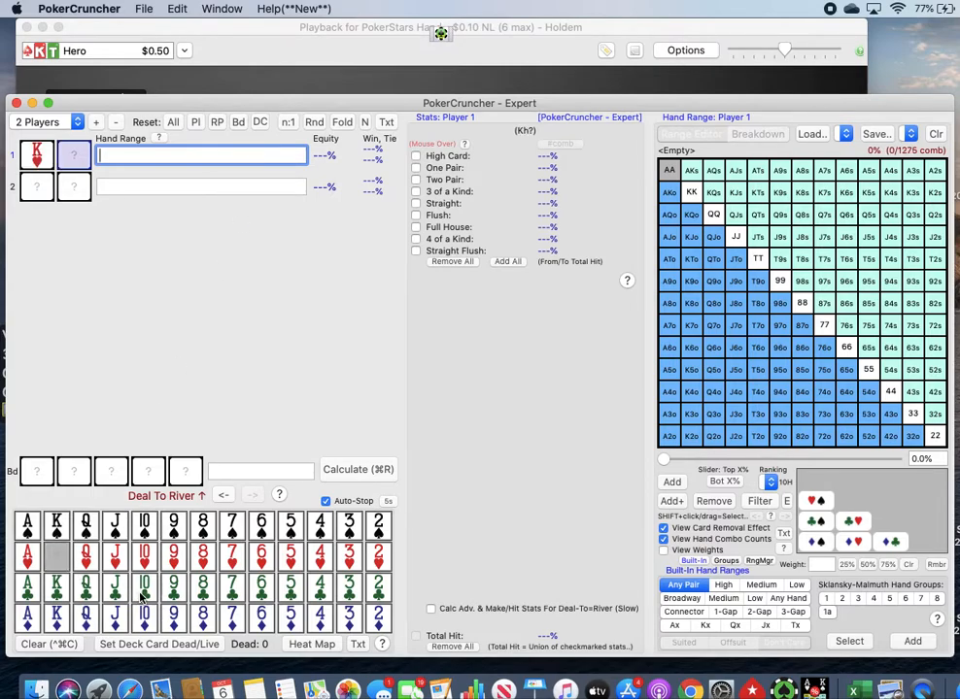
left_click(144, 586)
Recheck the replay in PokerTracker, and in PokerCruncher give Player 2 the top 91.9% hand range and calculate the preflop equity
left_click(236, 28)
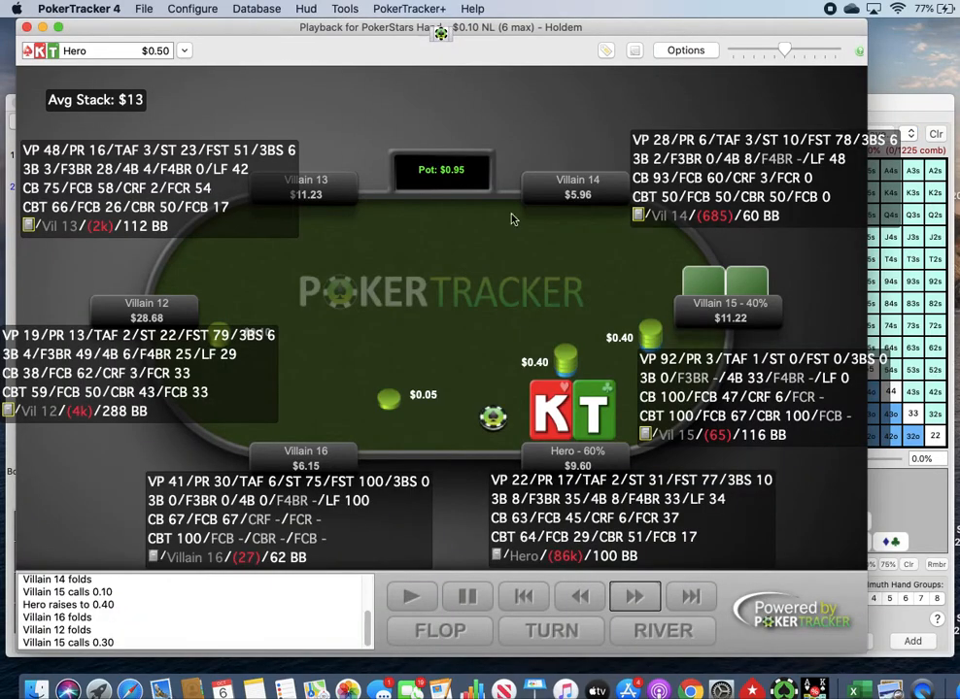
left_click(928, 105)
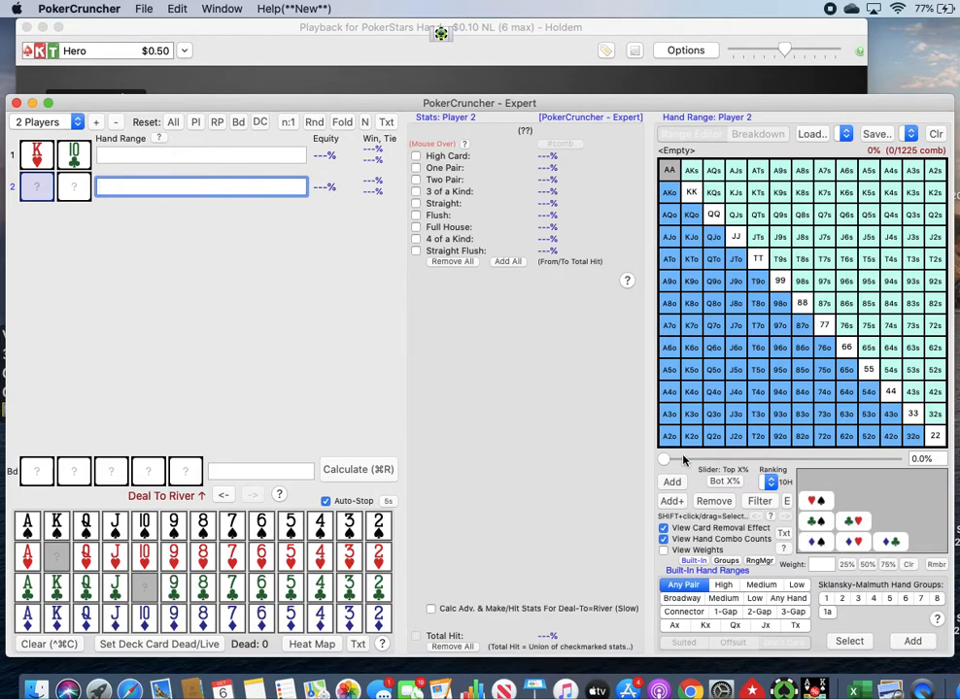
left_click_drag(664, 463, 884, 489)
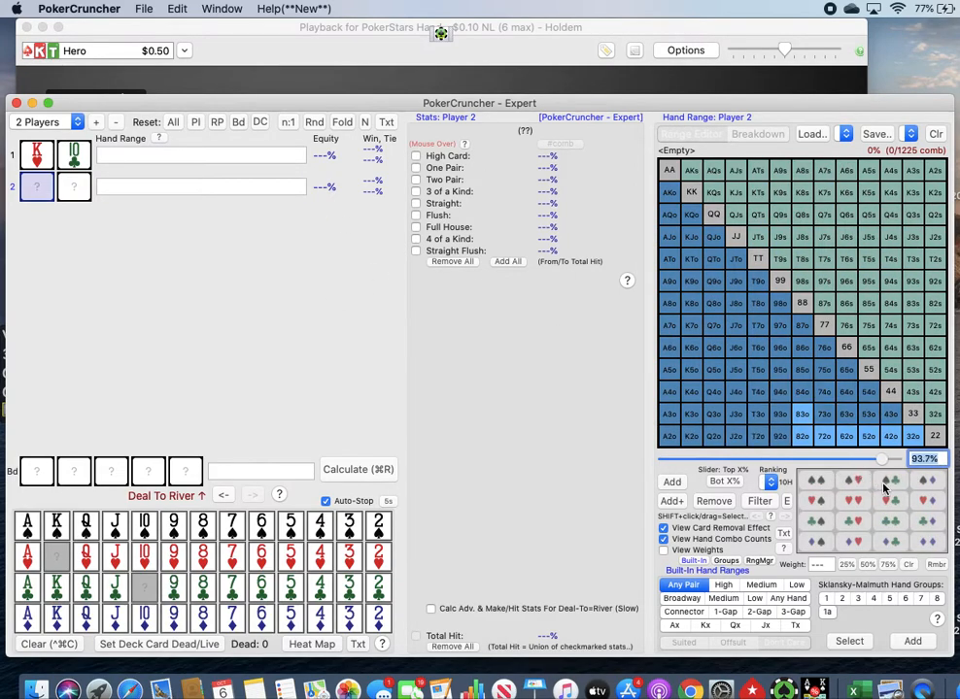
left_click_drag(881, 483, 879, 482)
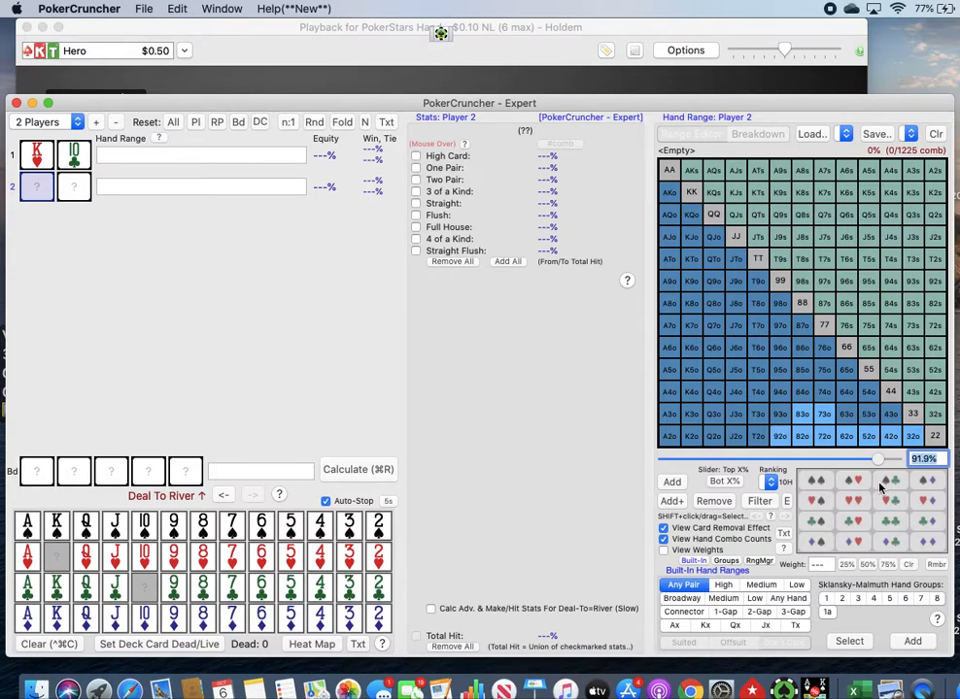
left_click(672, 485)
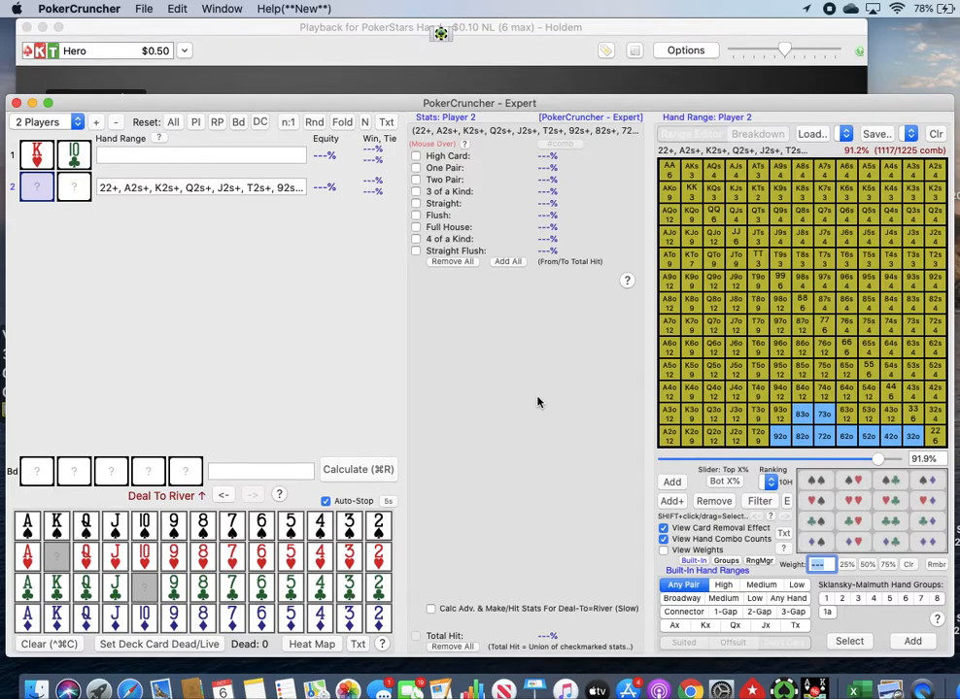
left_click(357, 470)
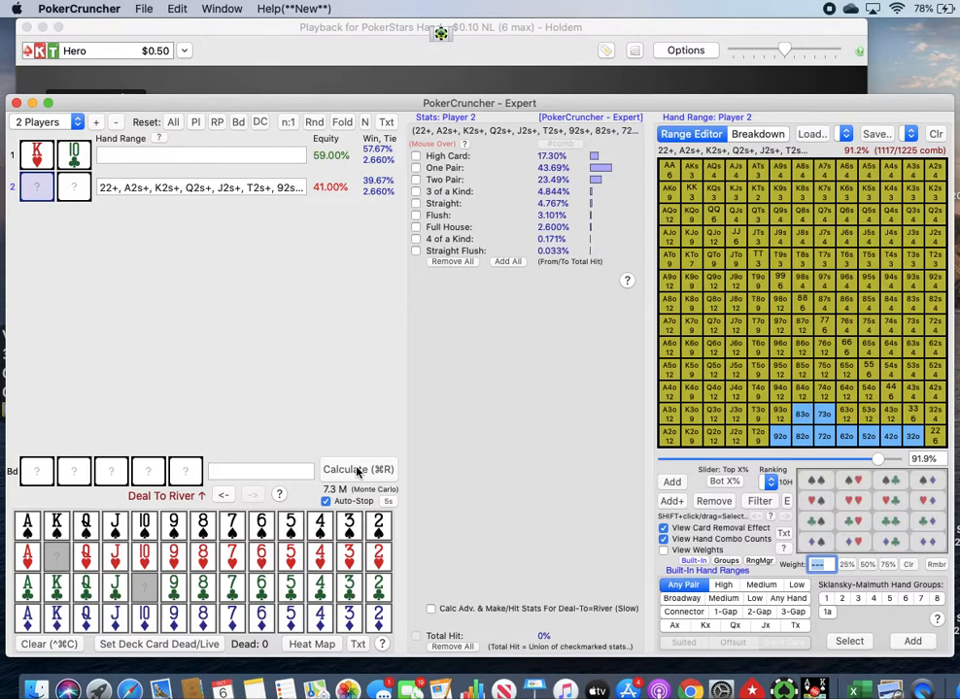
Switch to the PokerTracker replay and advance it through the flop to Villain 15's check
left_click(484, 34)
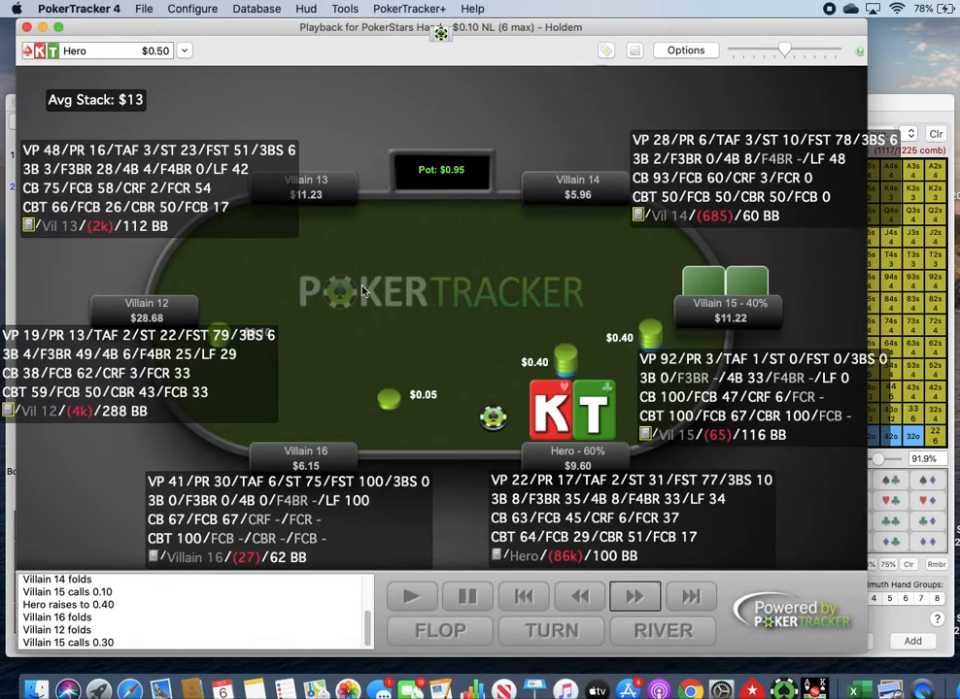
left_click(636, 598)
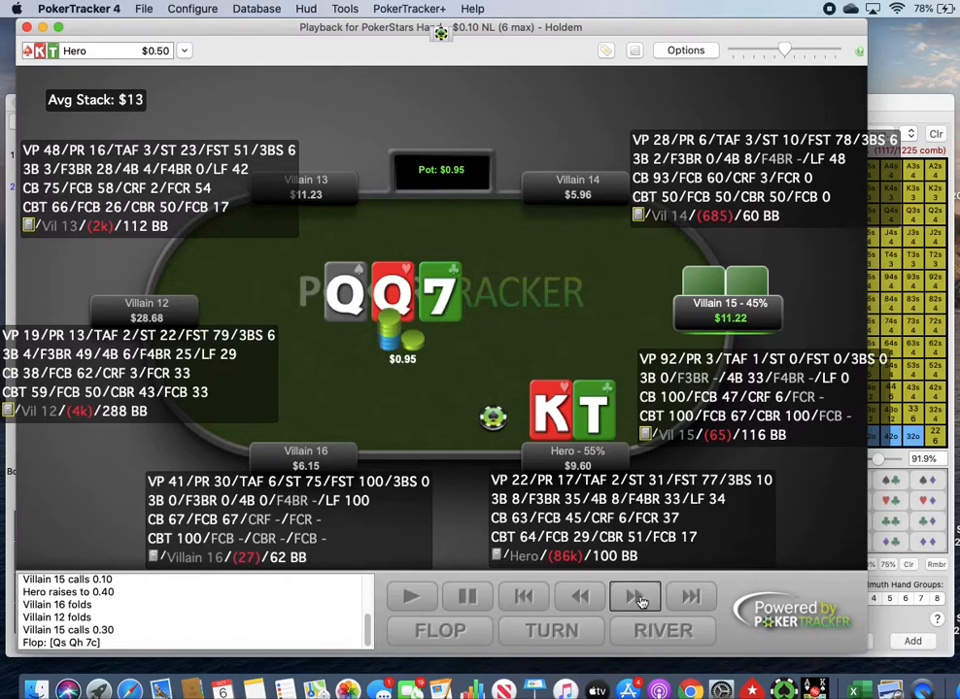
left_click(626, 601)
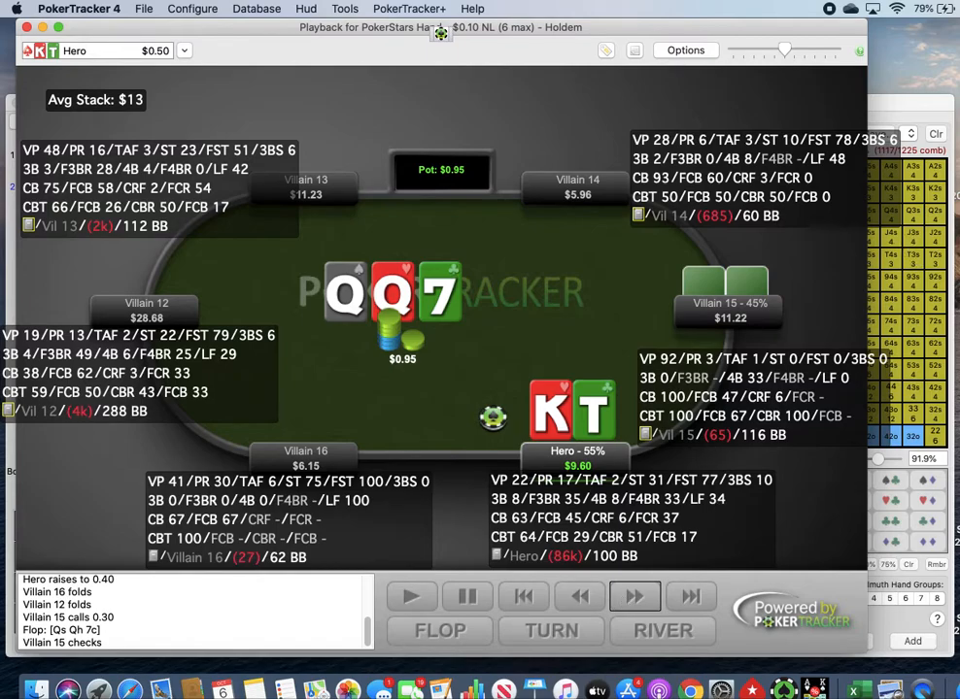
In PokerCruncher, set the board to Qs Qh 7c, checking the third card's suit against the PokerTracker replay
left_click(883, 104)
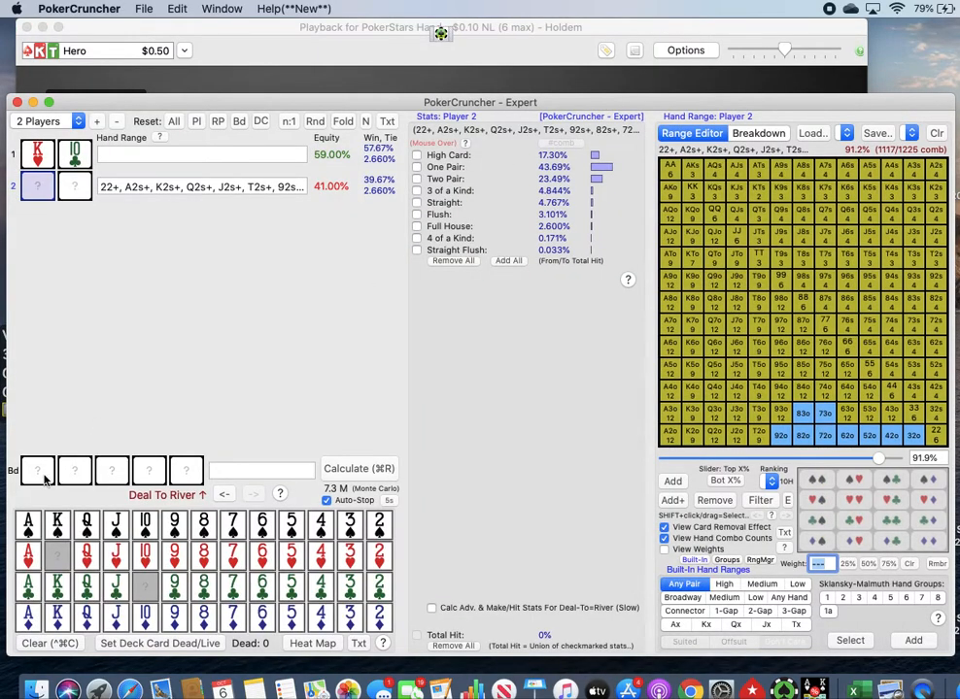
left_click(13, 470)
left_click(86, 525)
left_click(86, 554)
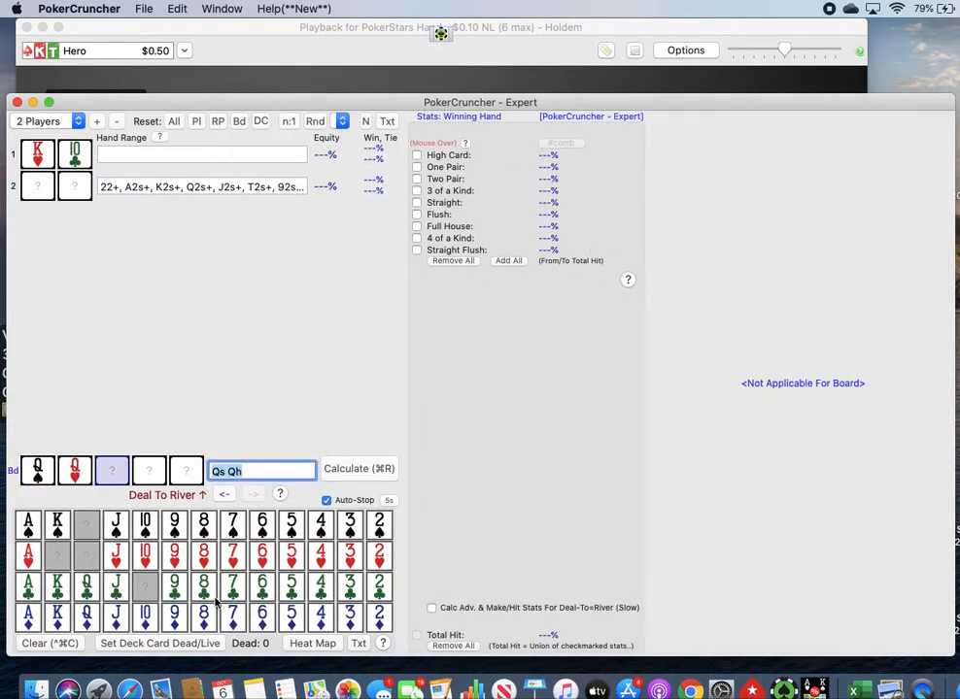
left_click(231, 587)
left_click(255, 24)
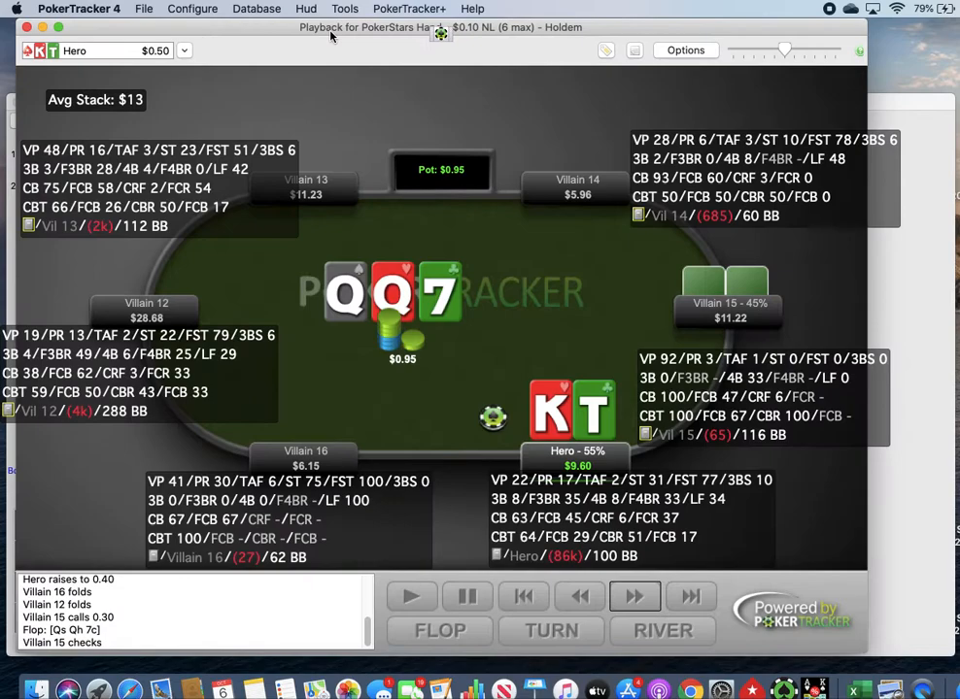
left_click(933, 154)
left_click(111, 473)
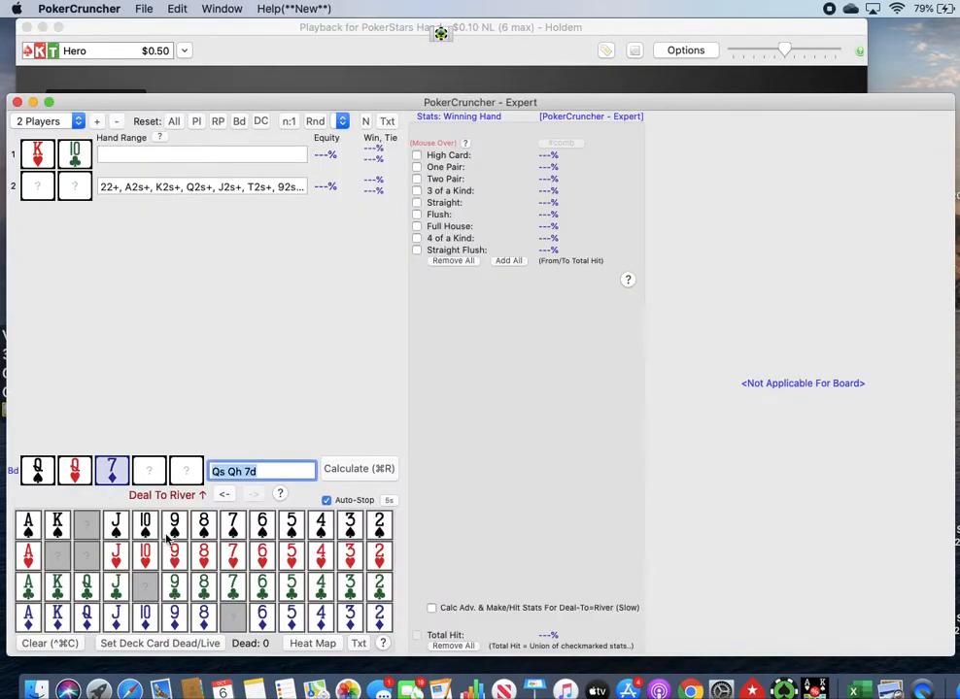
left_click(232, 585)
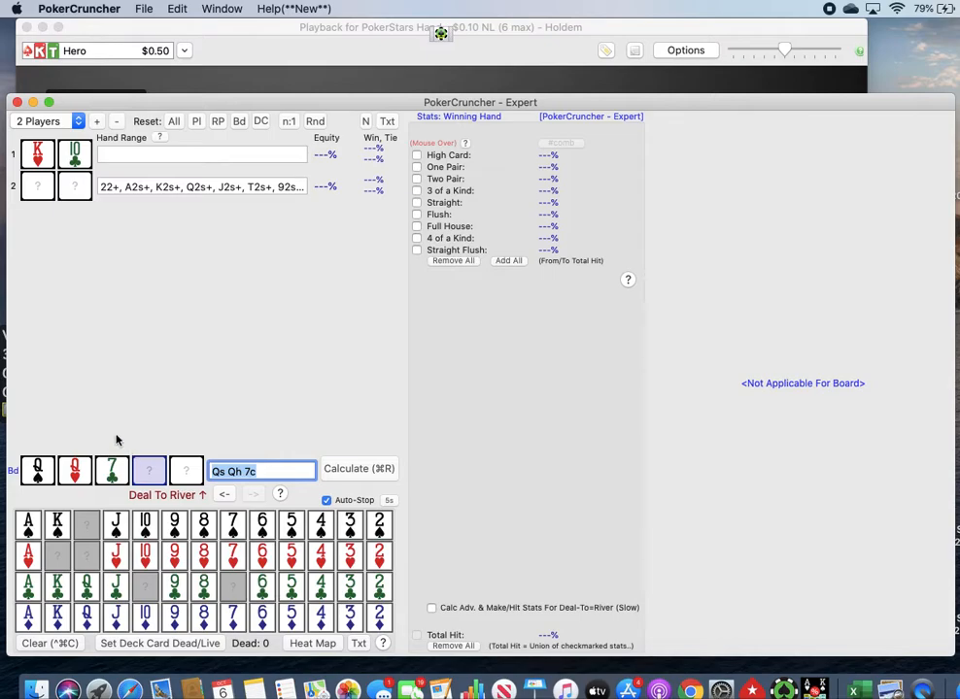
Change the deal-to street from river to flop and calculate the equity on the Qs Qh 7c board
left_click(222, 493)
left_click(222, 493)
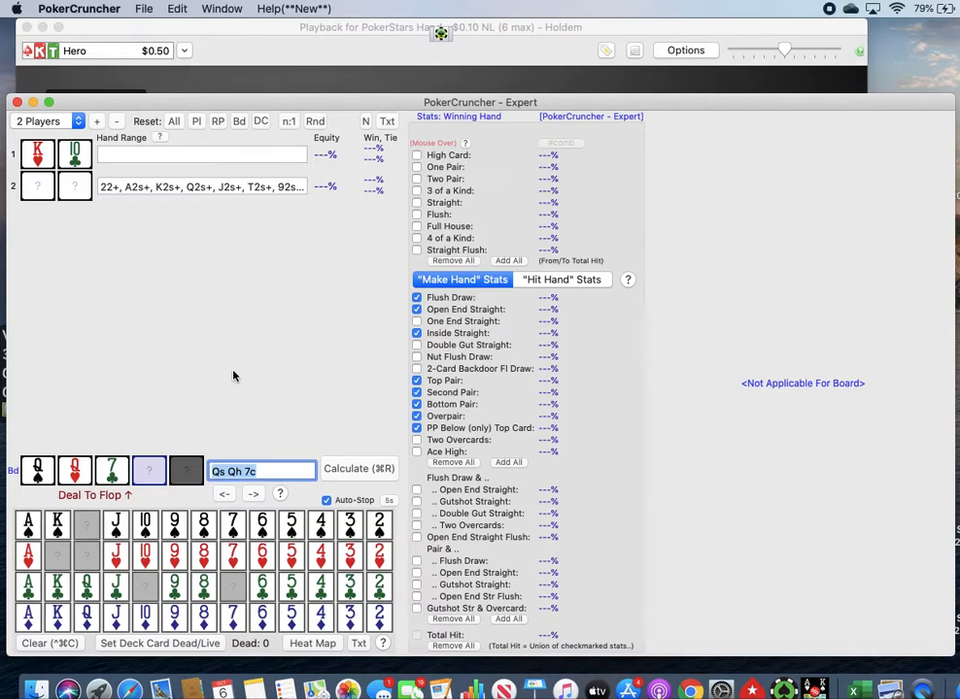
left_click(377, 468)
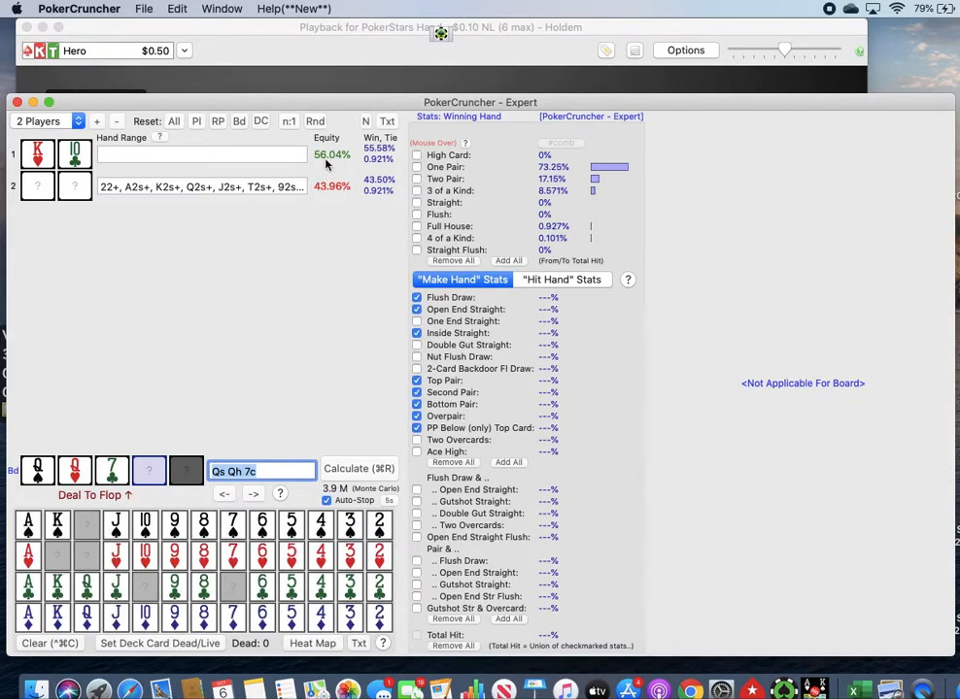
Compare Player 2's "Make Hand" and "Hit Hand" stats on this flop, and read the help on how they differ
left_click(244, 187)
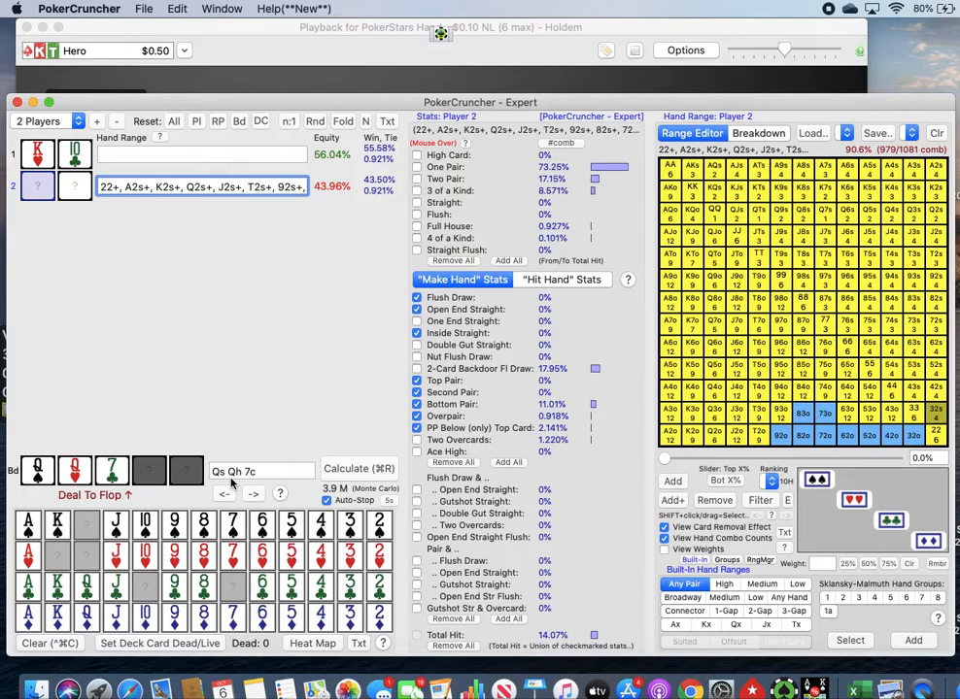
mouse_move(417, 170)
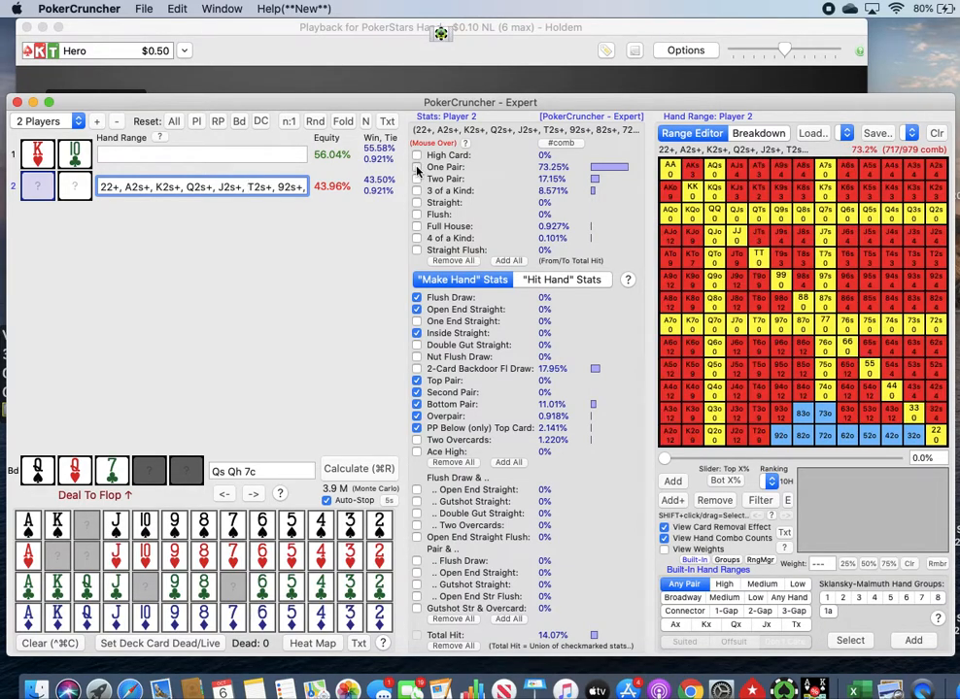
left_click(582, 279)
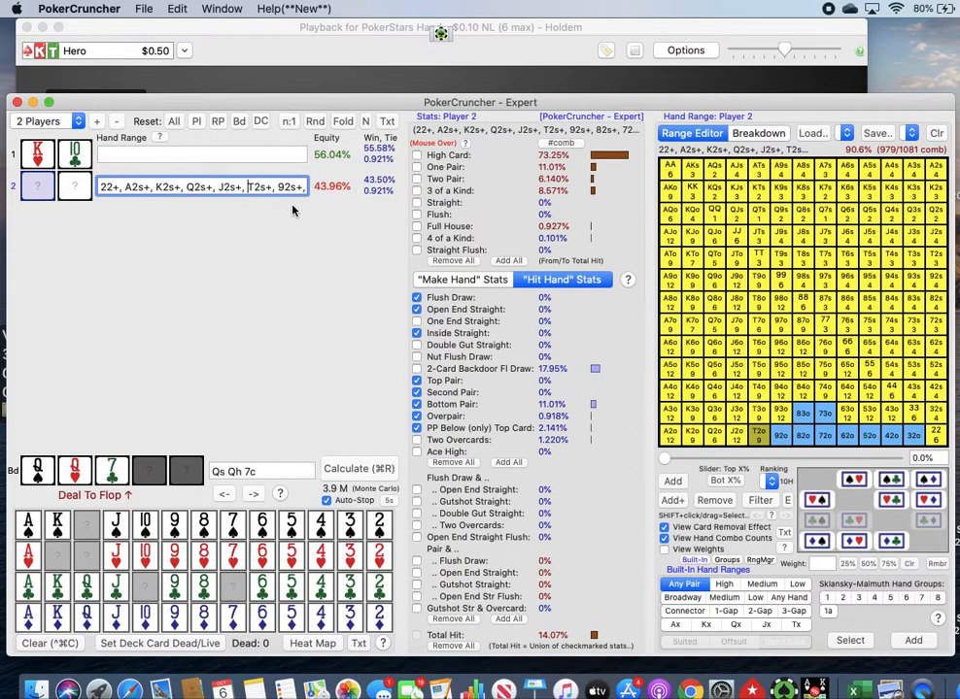
left_click(498, 281)
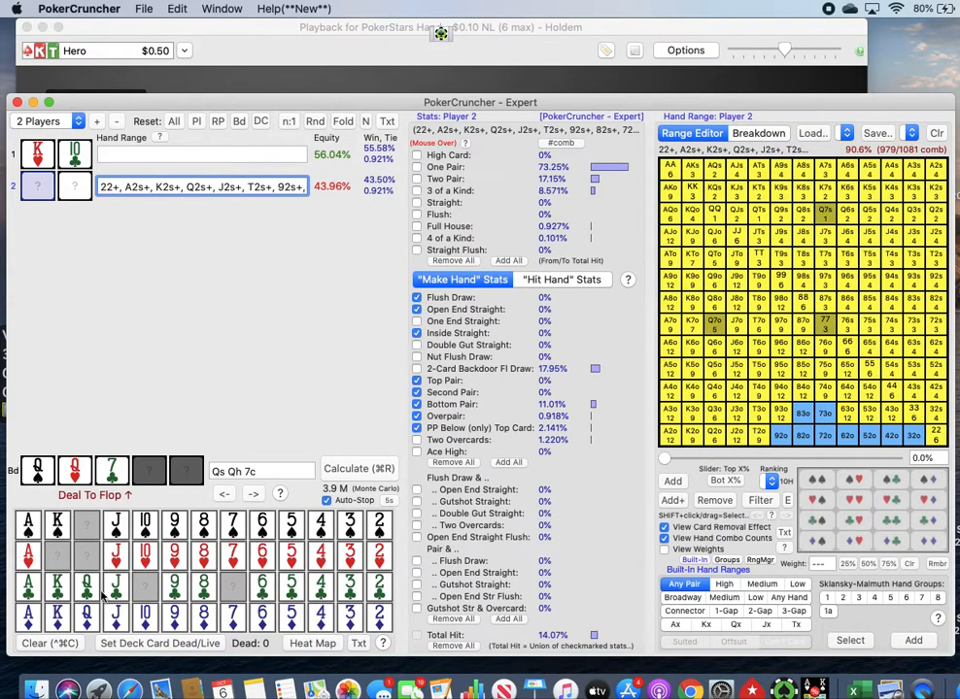
left_click(568, 282)
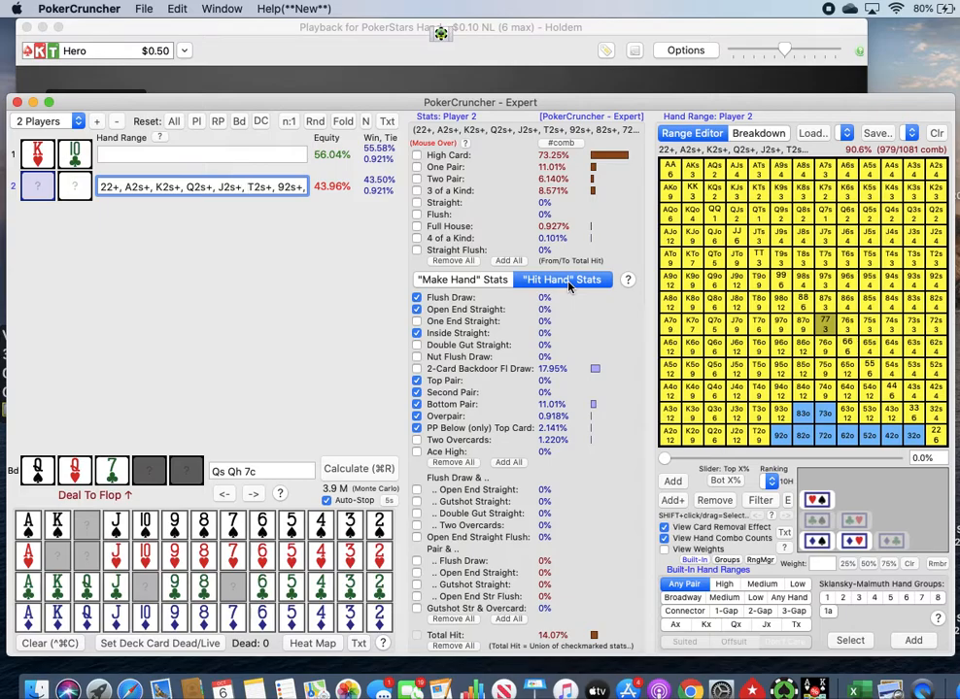
left_click(627, 280)
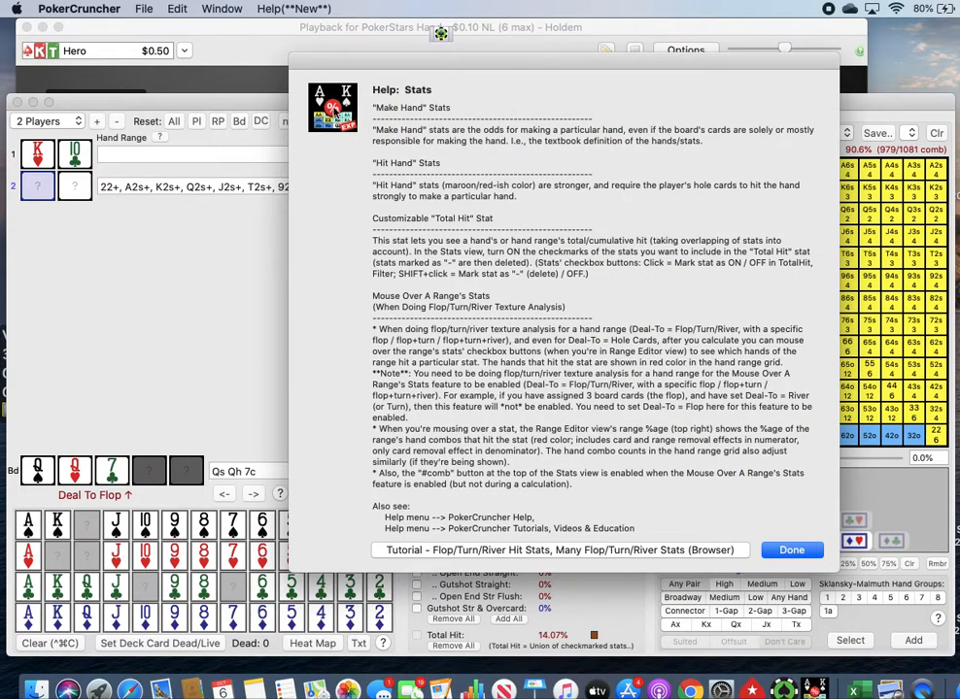
left_click(792, 548)
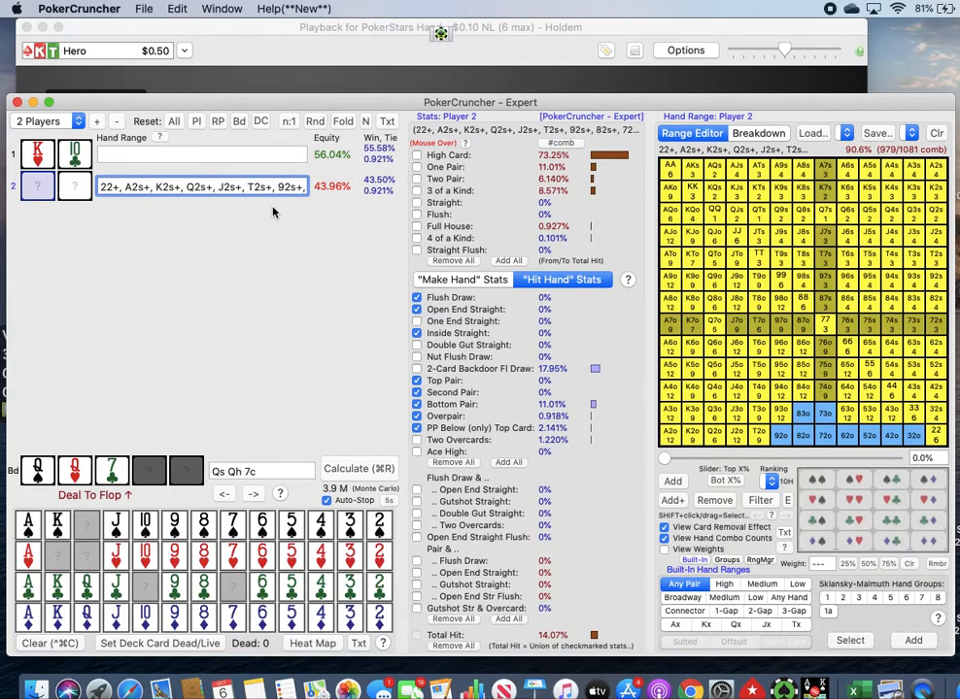
Review the flop in the PokerTracker replay, and in PokerCruncher replace Player 1's cards with a 100% range and calculate the equity
left_click(537, 31)
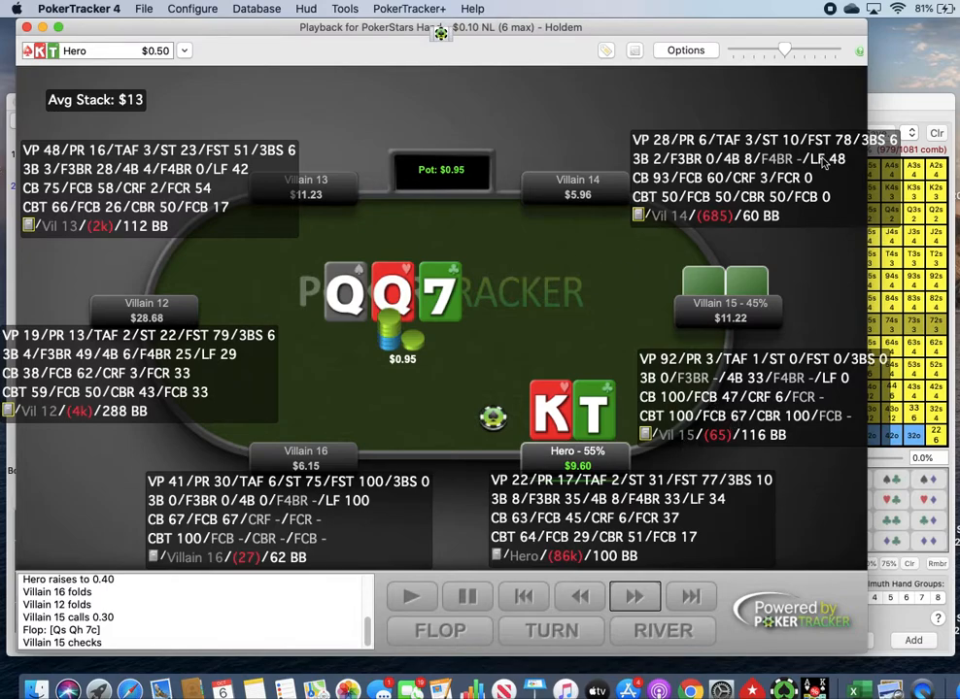
left_click(913, 110)
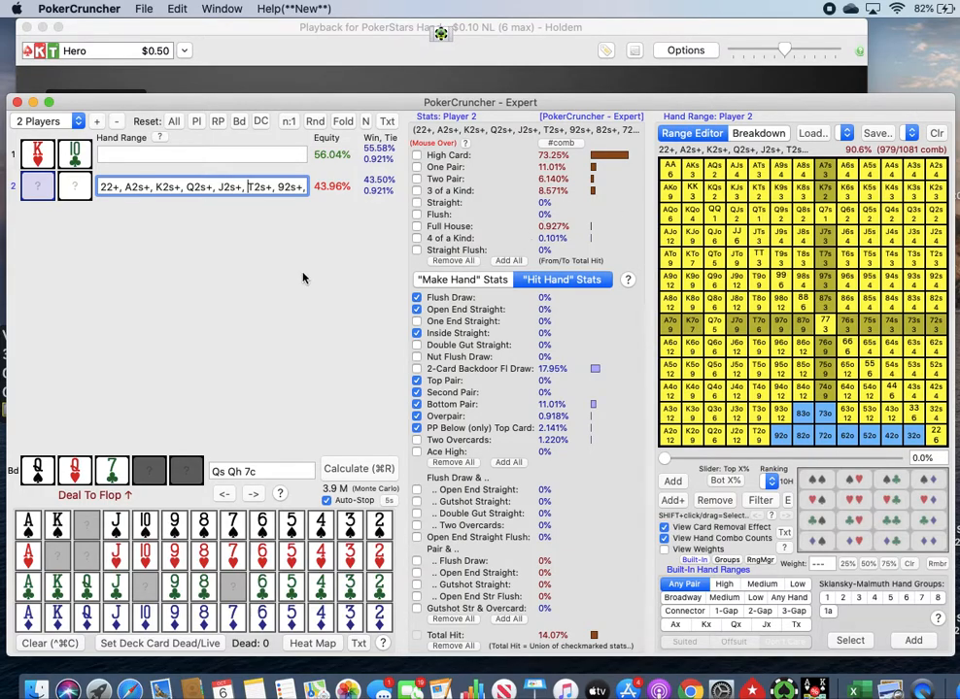
left_click(123, 155)
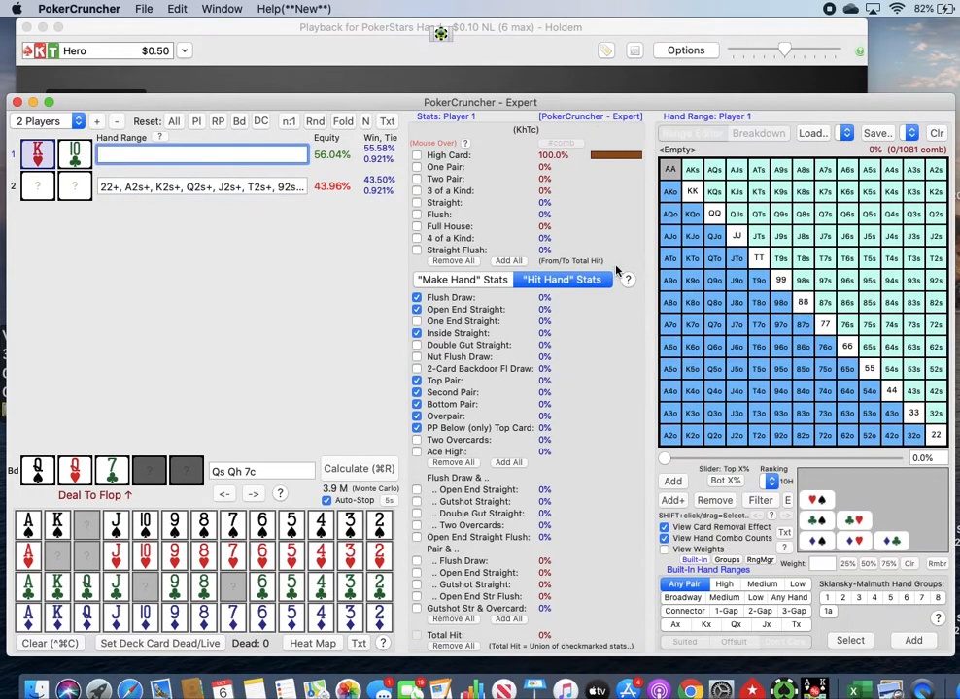
left_click_drag(666, 457, 923, 458)
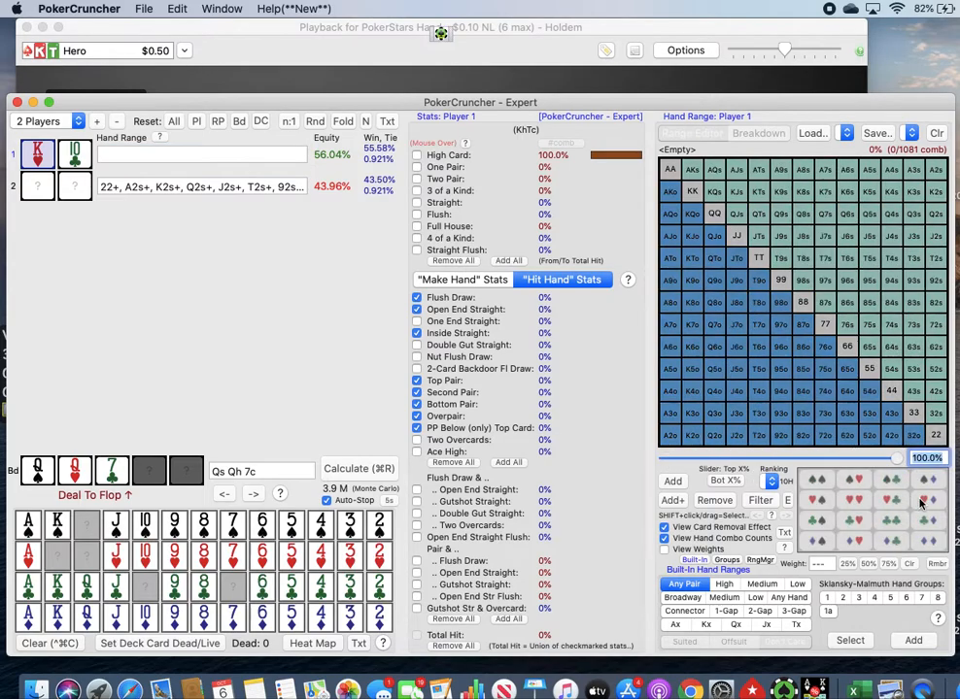
left_click(677, 483)
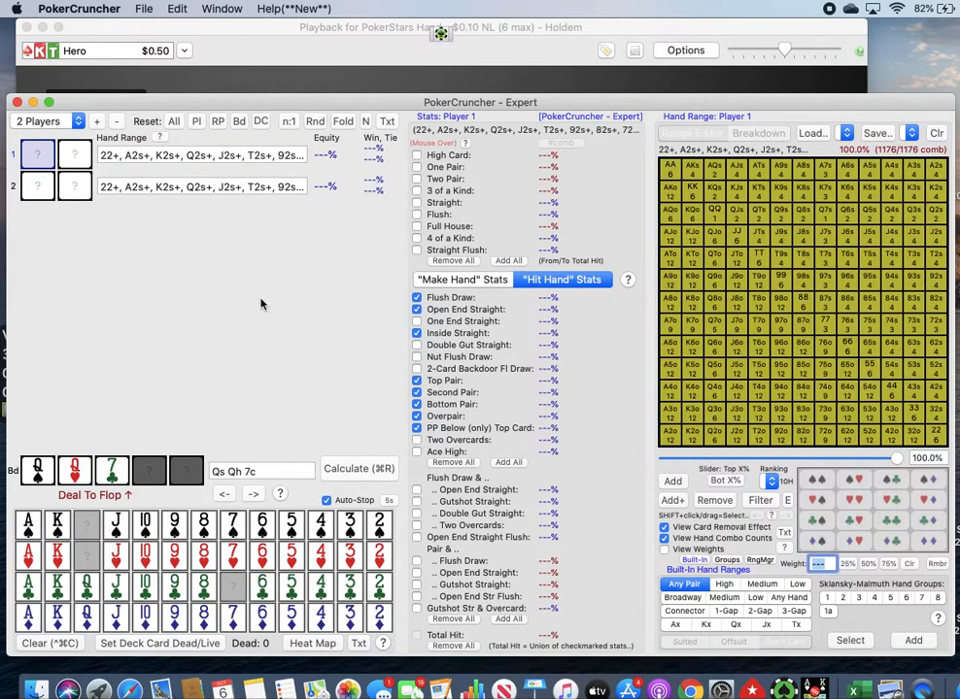
key("super+r")
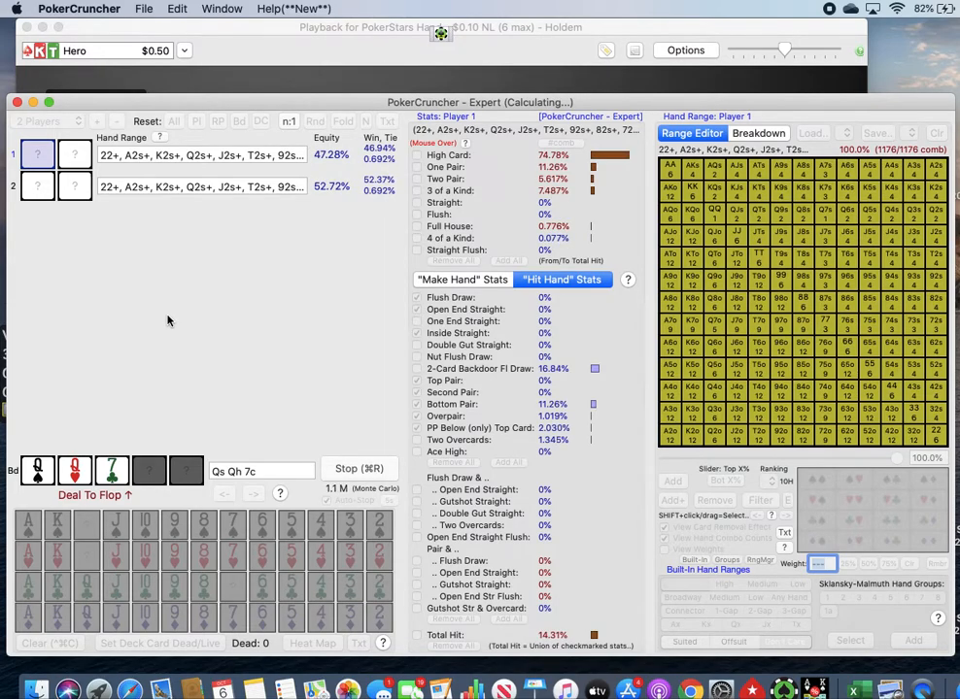
Compare the flop hand stats of Player 1's and Player 2's ranges, checking how often each has only high card
left_click(278, 188)
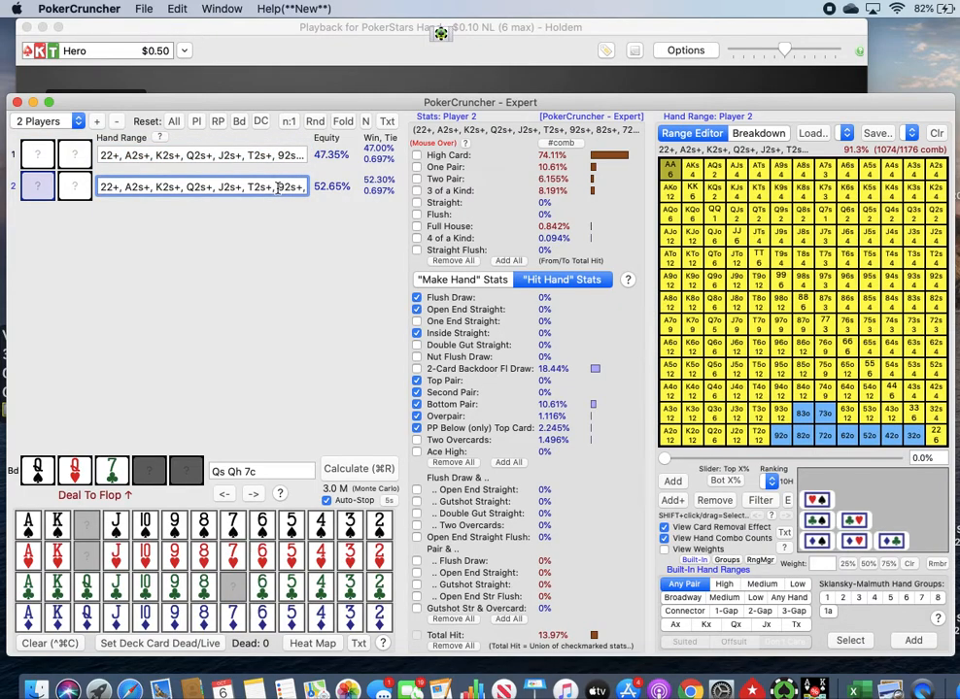
left_click(216, 153)
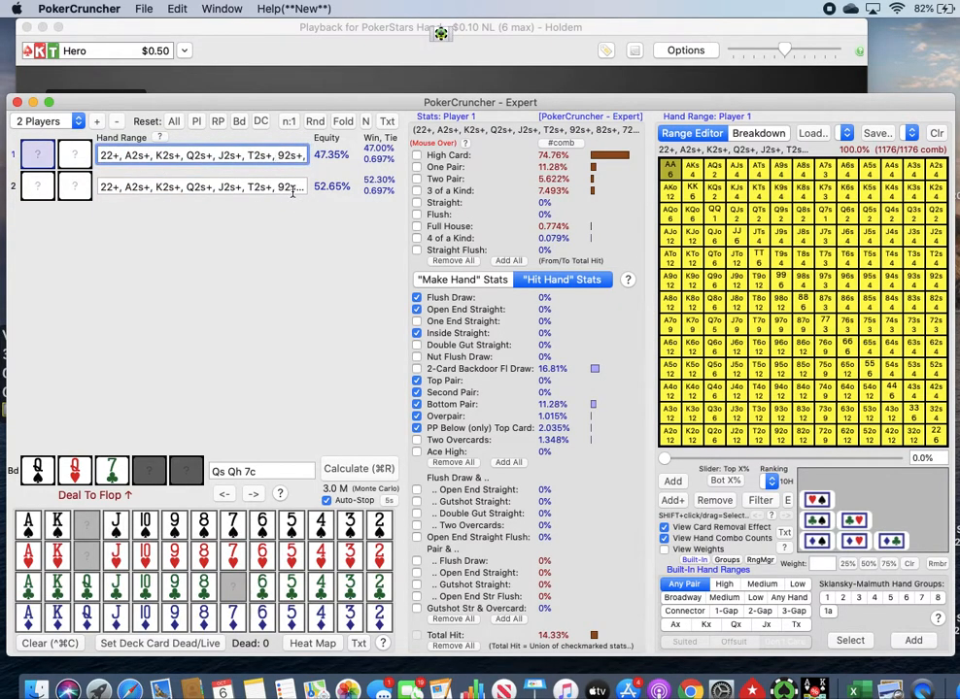
left_click(291, 188)
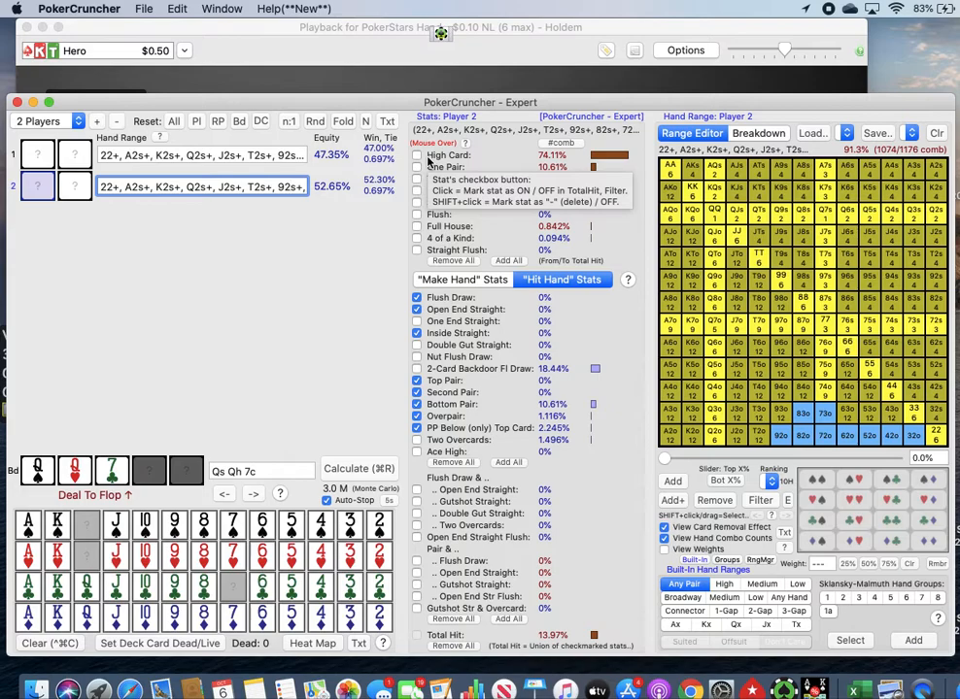
Switch to the PokerTracker replay and advance through Hero's 0.32 flop bet and Villain 15's response
left_click(352, 32)
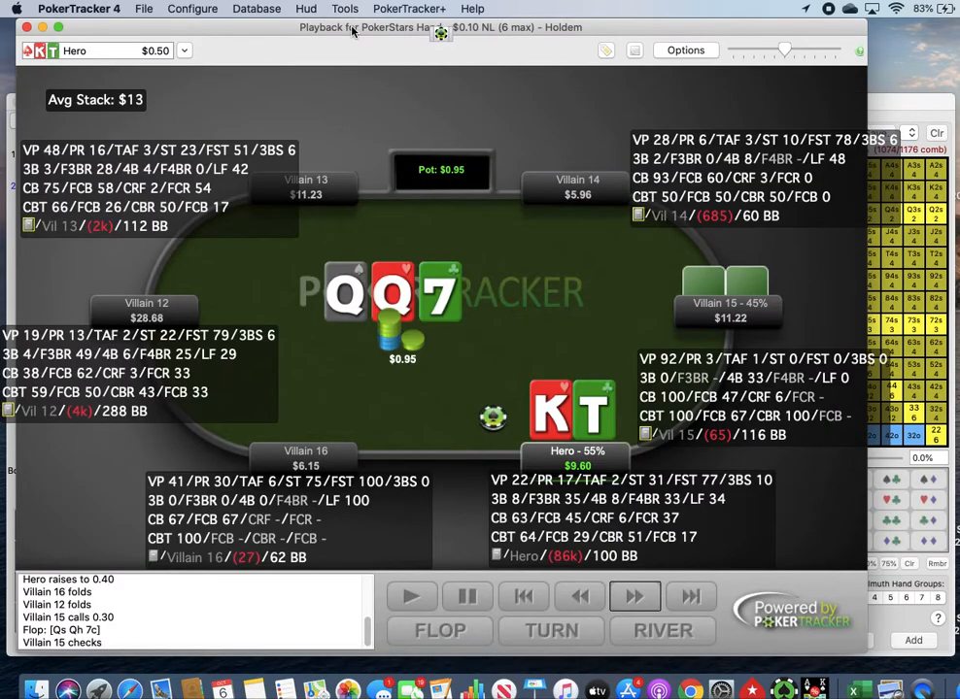
left_click(636, 599)
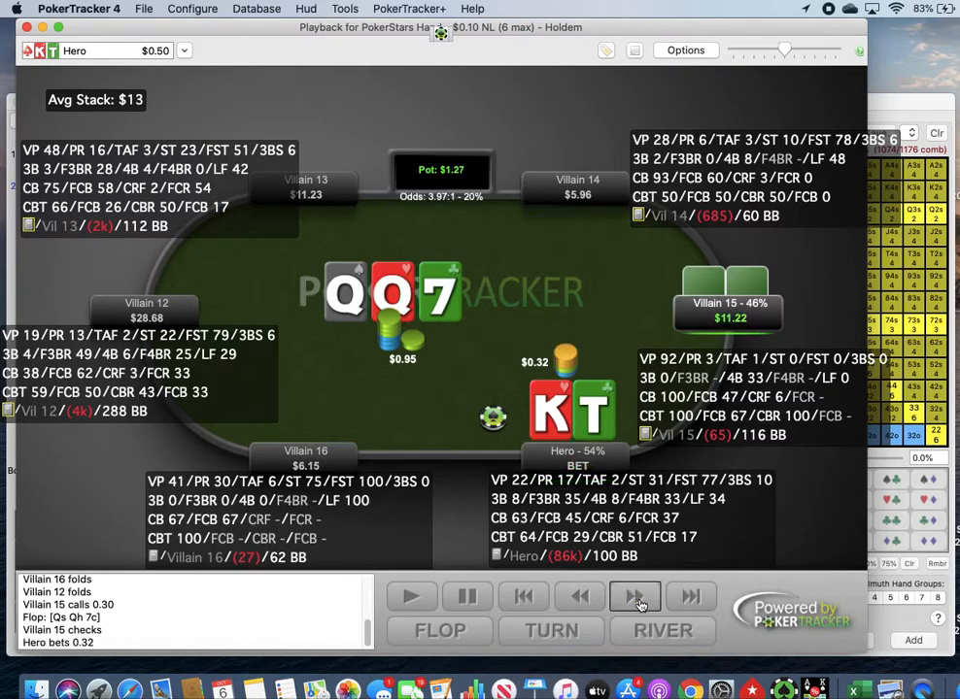
left_click(636, 598)
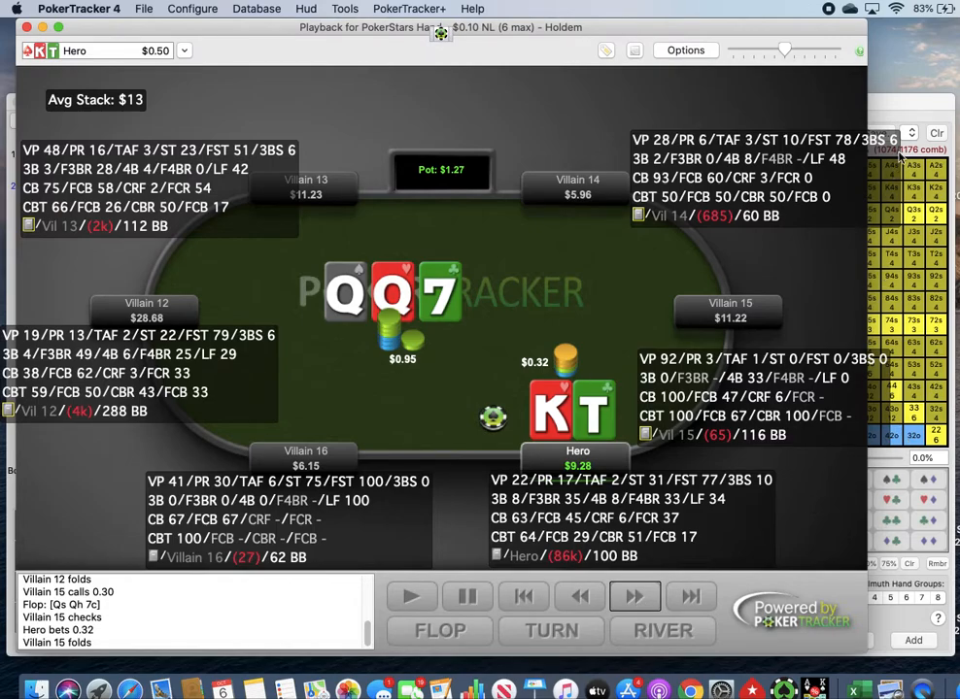
Back in PokerCruncher, clear Player 2's very wide range and replace it with the top 50.5% of hands
left_click(905, 108)
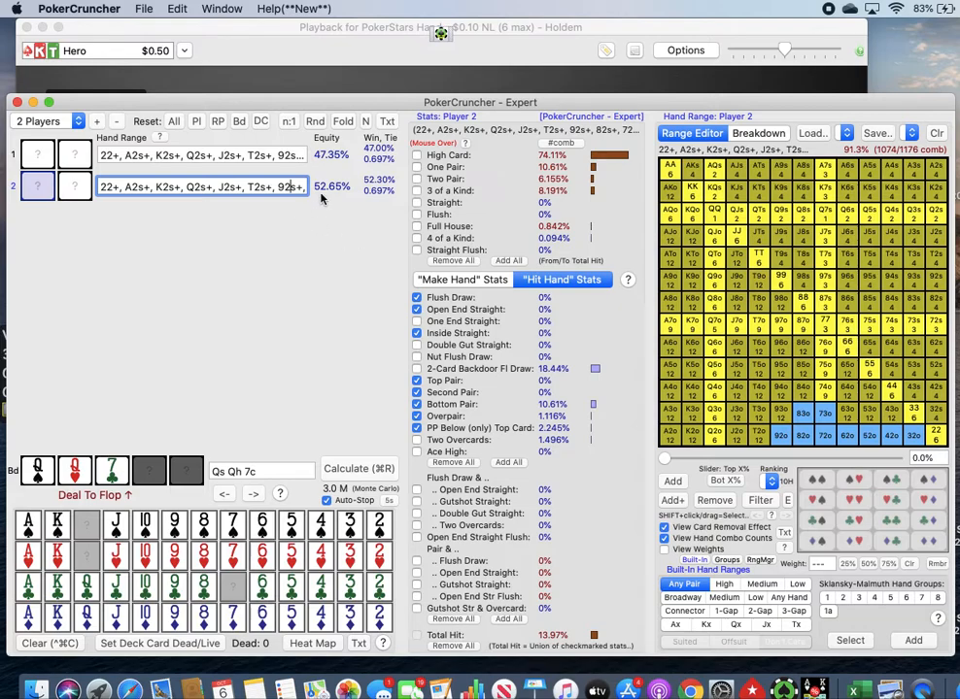
left_click(282, 155)
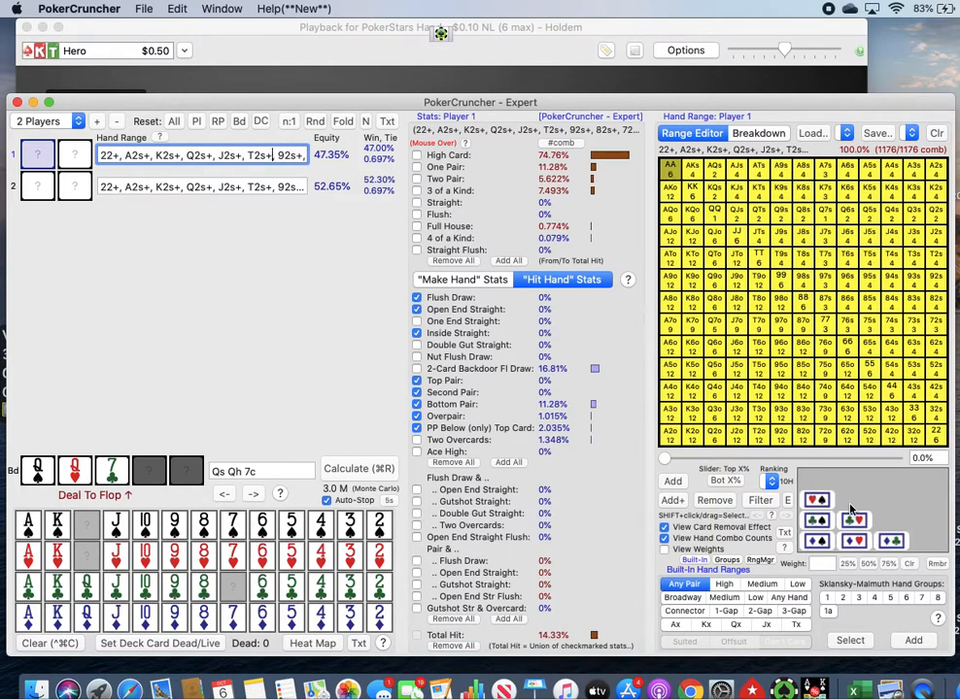
left_click(236, 188)
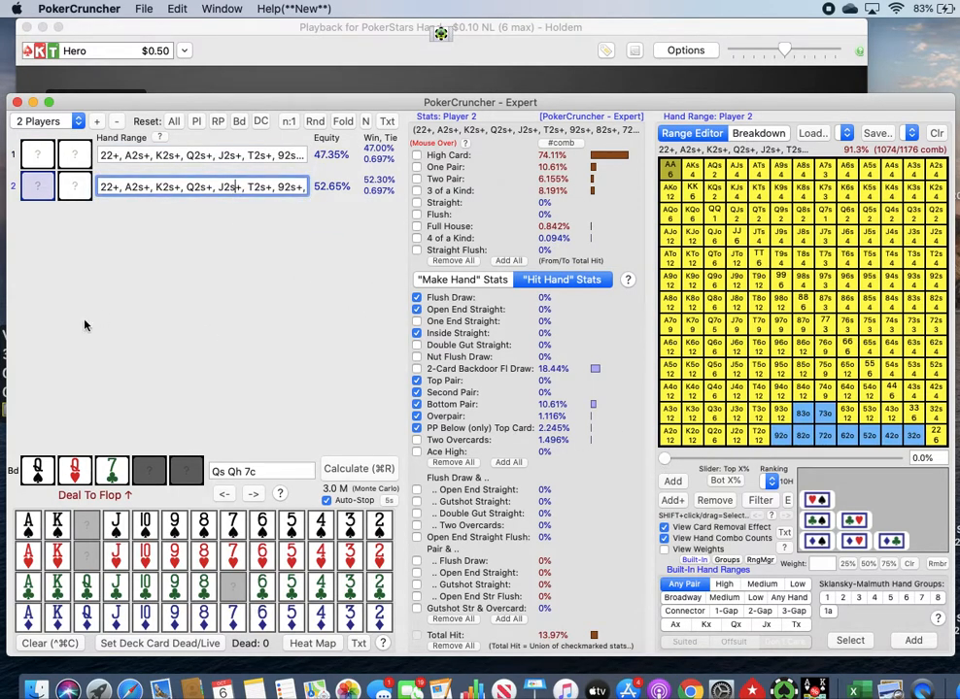
left_click_drag(664, 459, 902, 459)
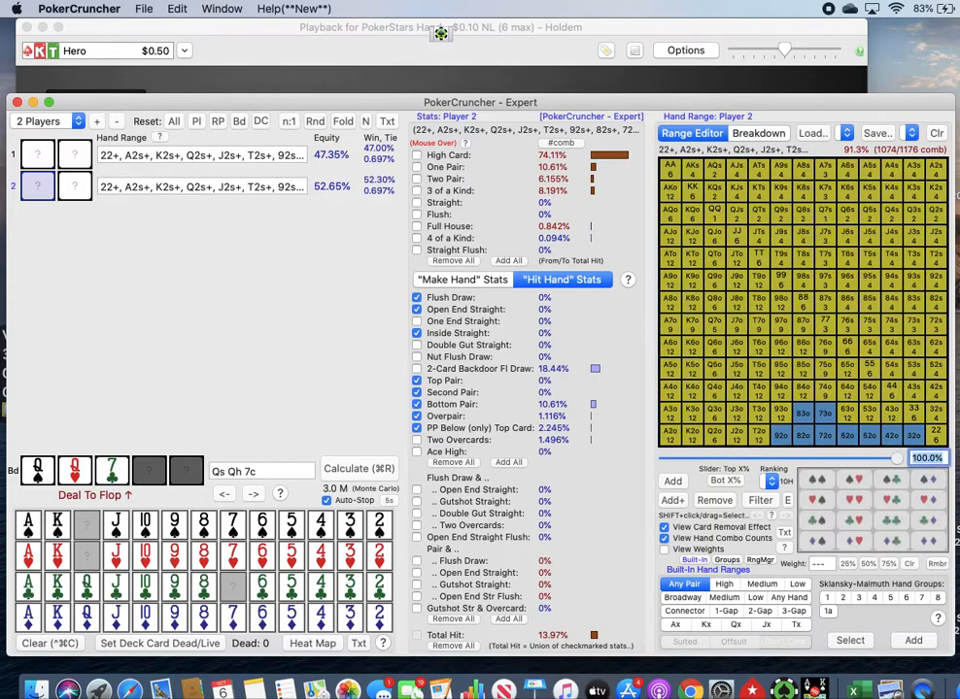
left_click(730, 500)
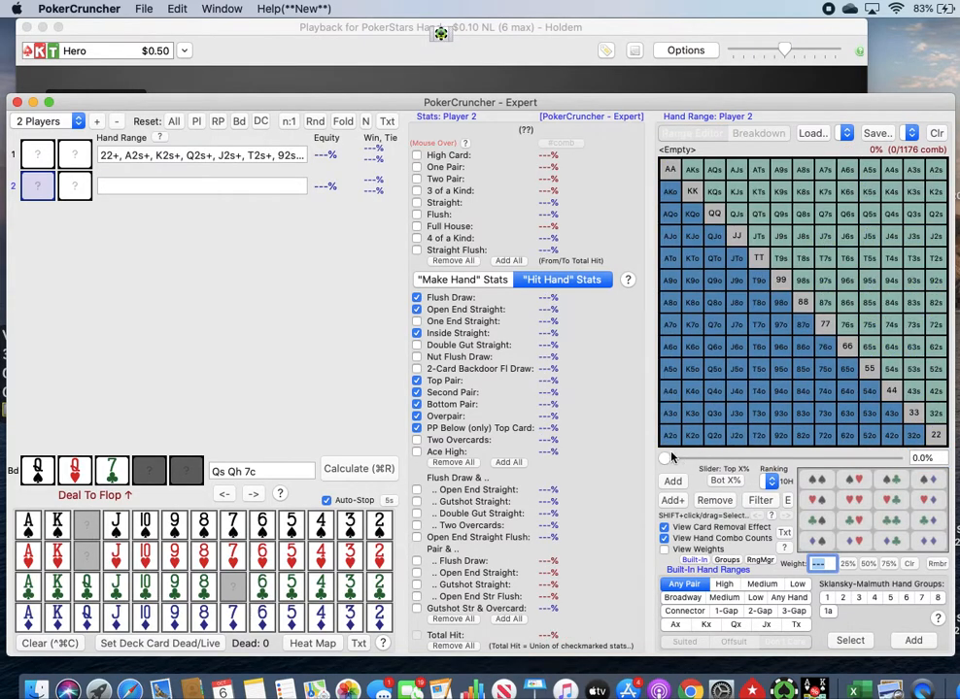
left_click_drag(663, 458, 783, 486)
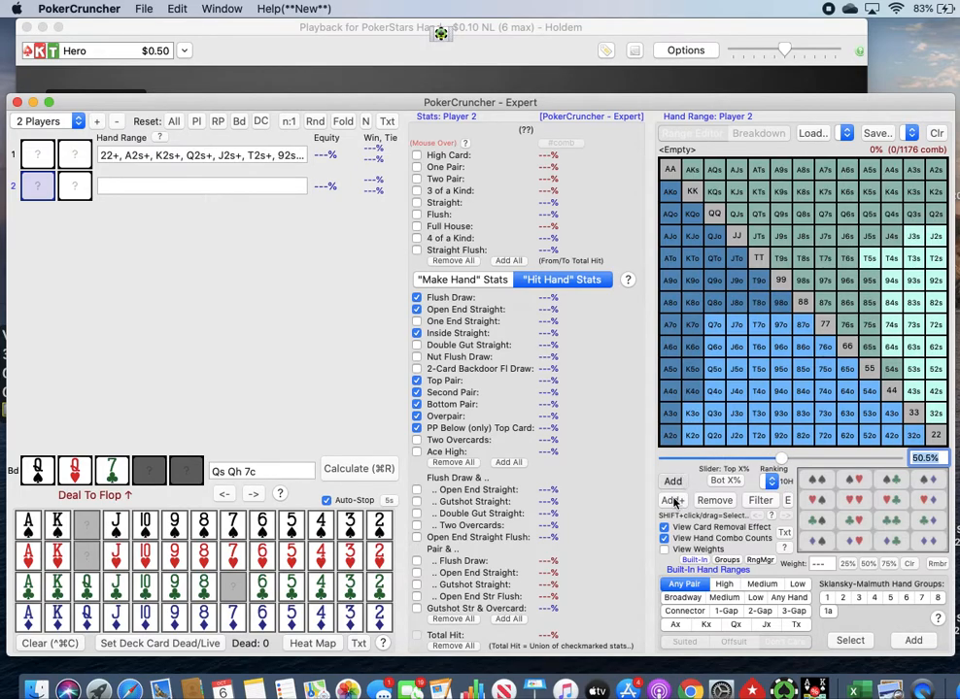
left_click(675, 480)
Clear Player 1's 100% range and replace it with the top 26.1% of hands
left_click(300, 157)
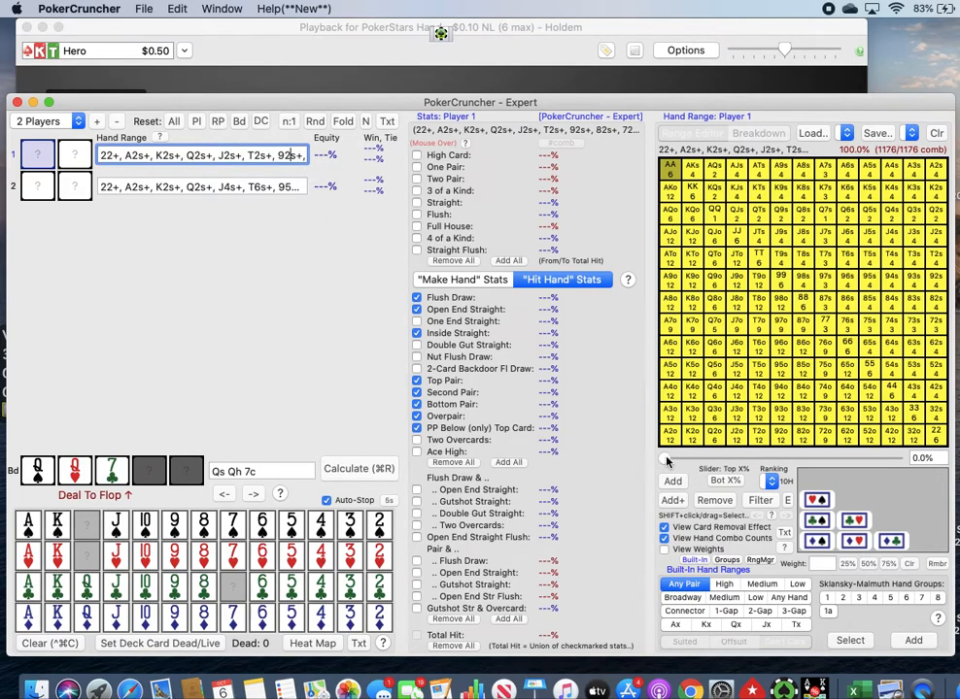
left_click_drag(669, 457, 896, 458)
left_click(730, 497)
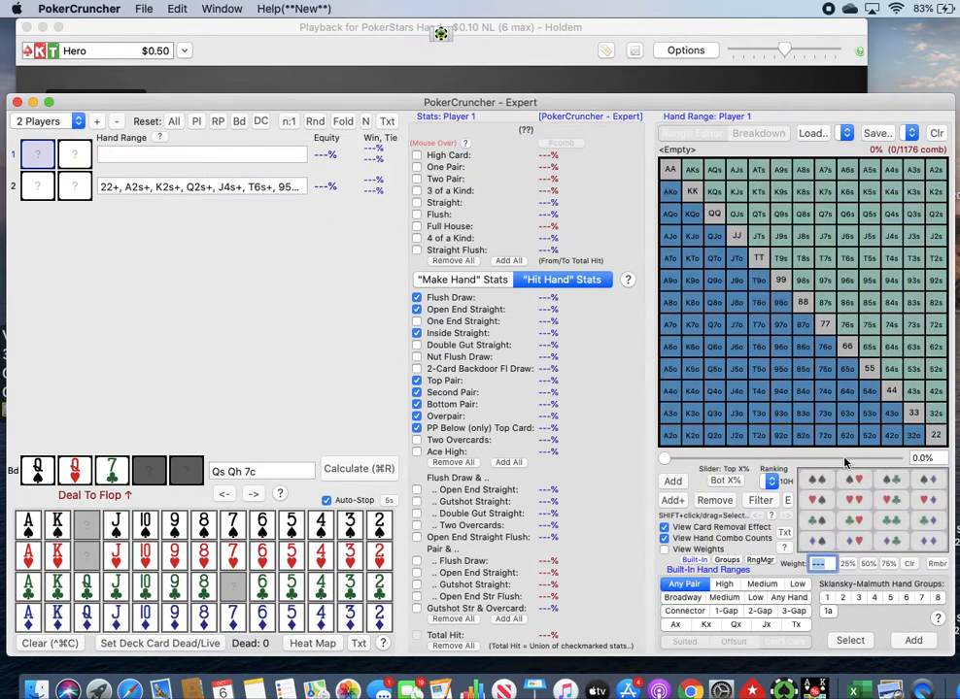
left_click_drag(667, 458, 729, 468)
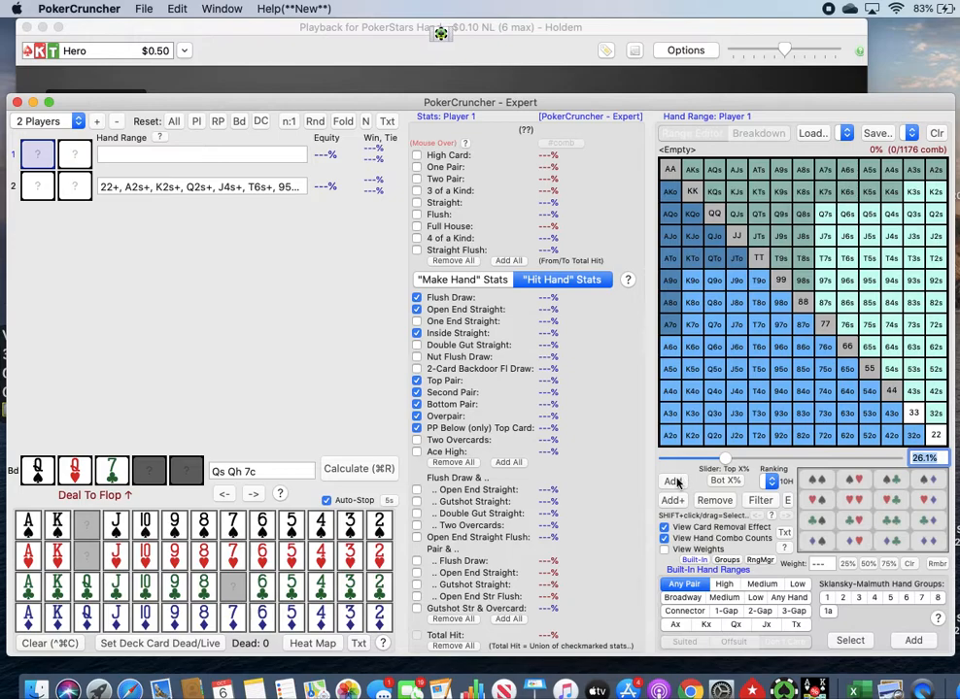
left_click(682, 483)
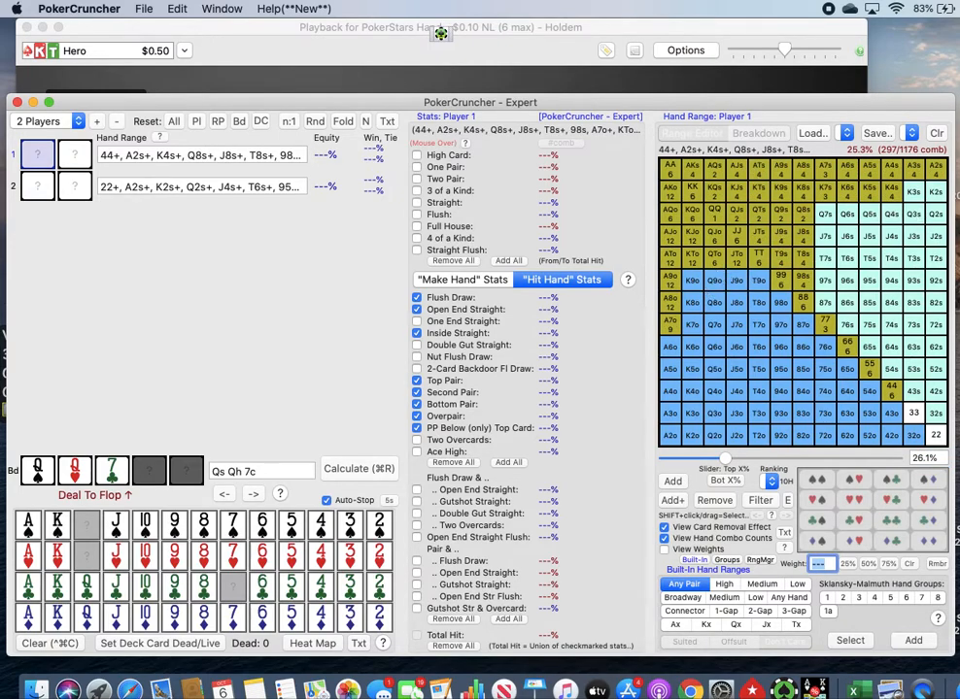
Add 33, 22, Q7s, J7s, T7s, 97s, 87s and 76s to Player 1's range
left_click(913, 413)
left_click(934, 437)
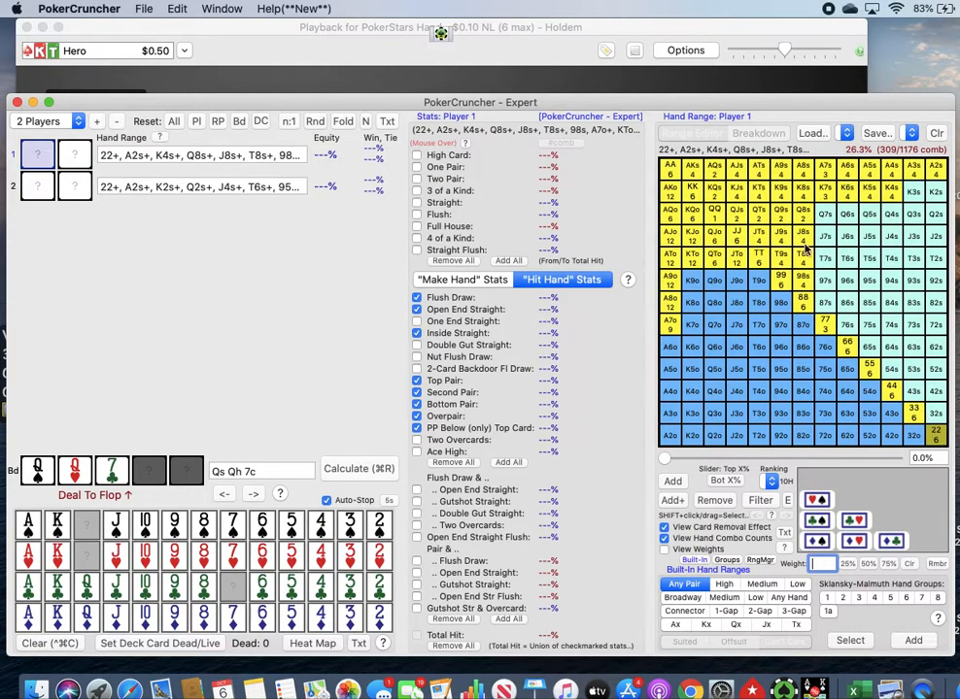
left_click(825, 214)
left_click(826, 236)
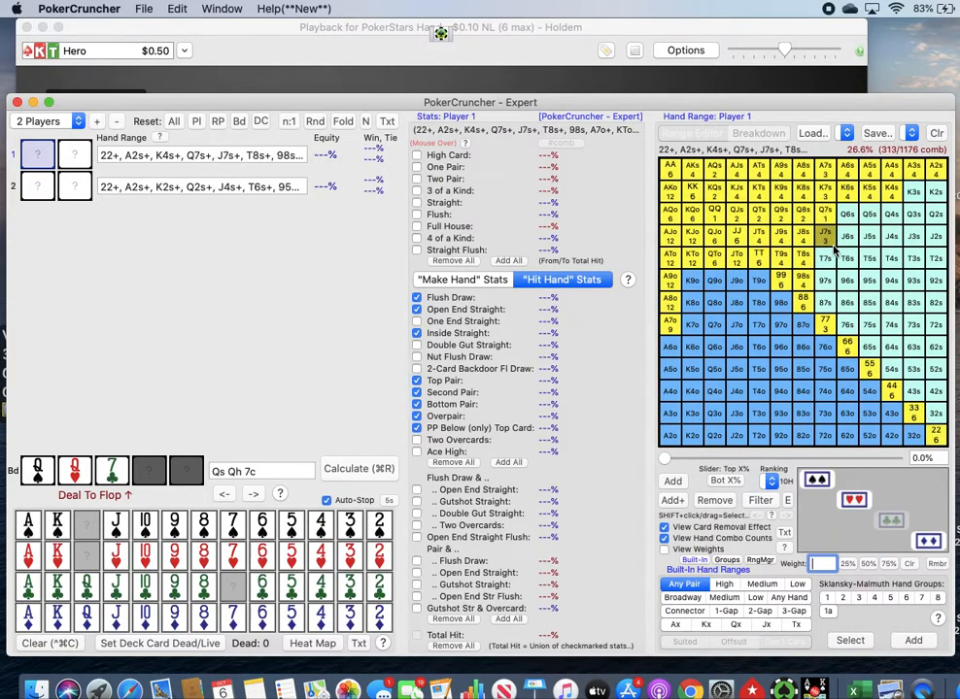
left_click(826, 258)
left_click(826, 302)
left_click(851, 327)
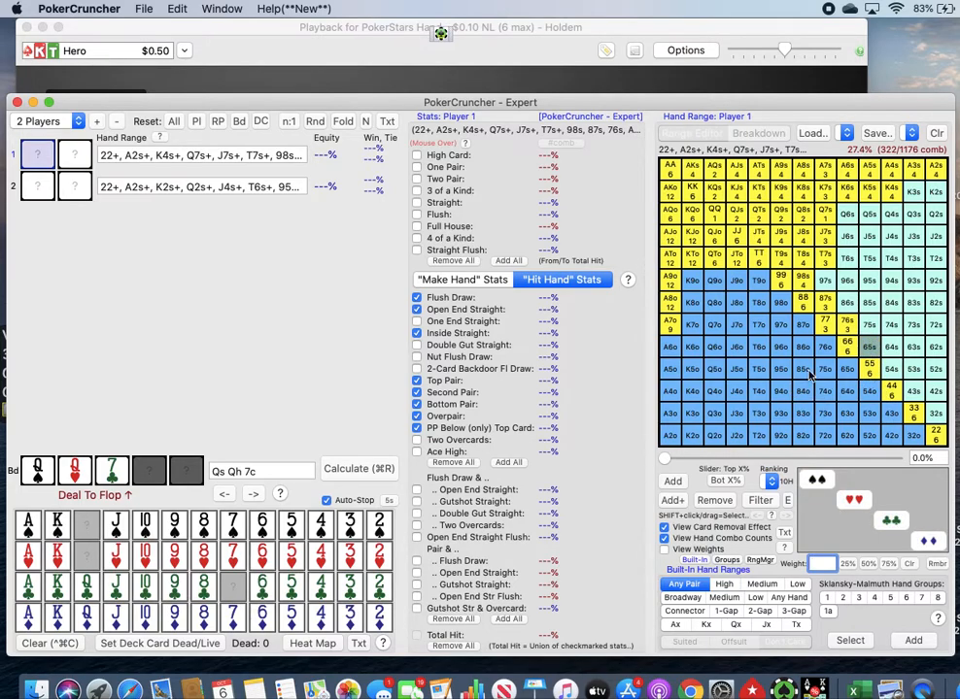
left_click(825, 281)
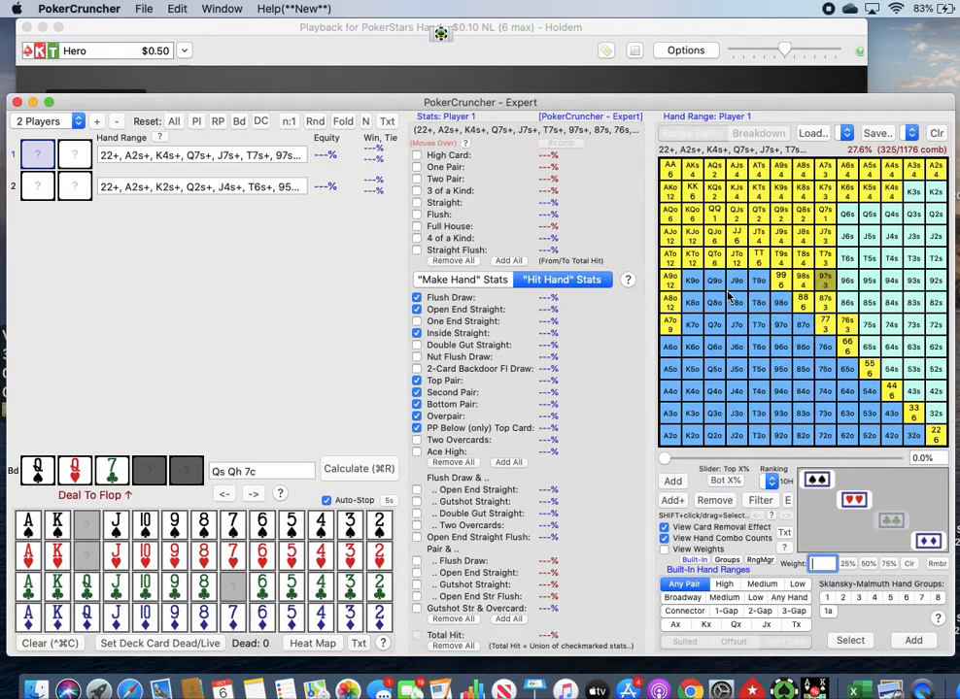
Remove A7o, K6s, K5s and K4s from Player 1's range
left_click(670, 324)
left_click(850, 195)
left_click(870, 195)
left_click(892, 196)
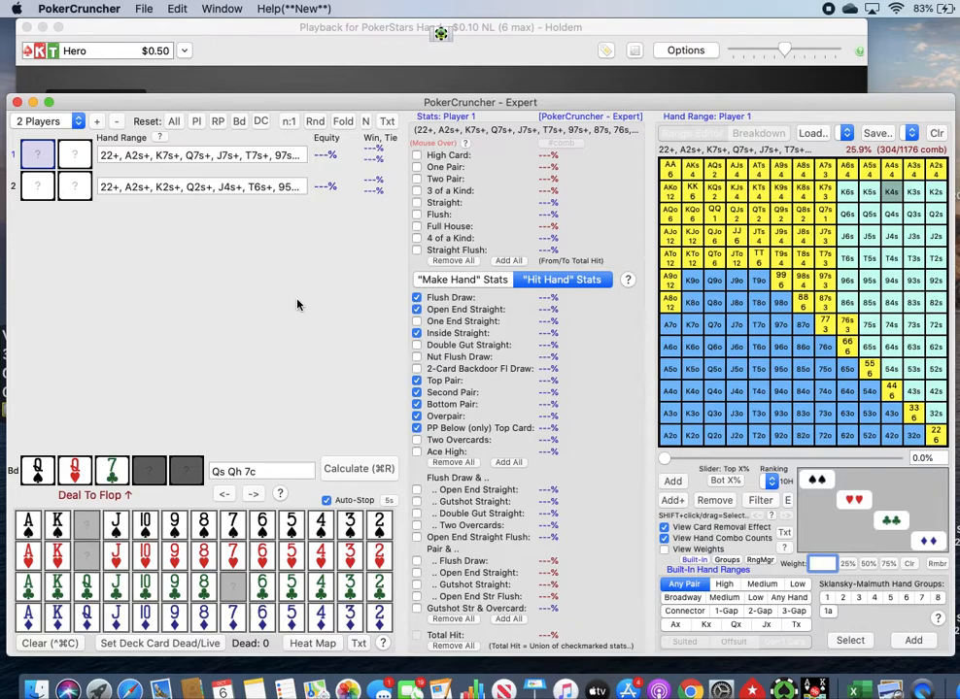
Check both players' adjusted ranges and calculate their equity on the Qs Qh 7c flop
left_click(272, 156)
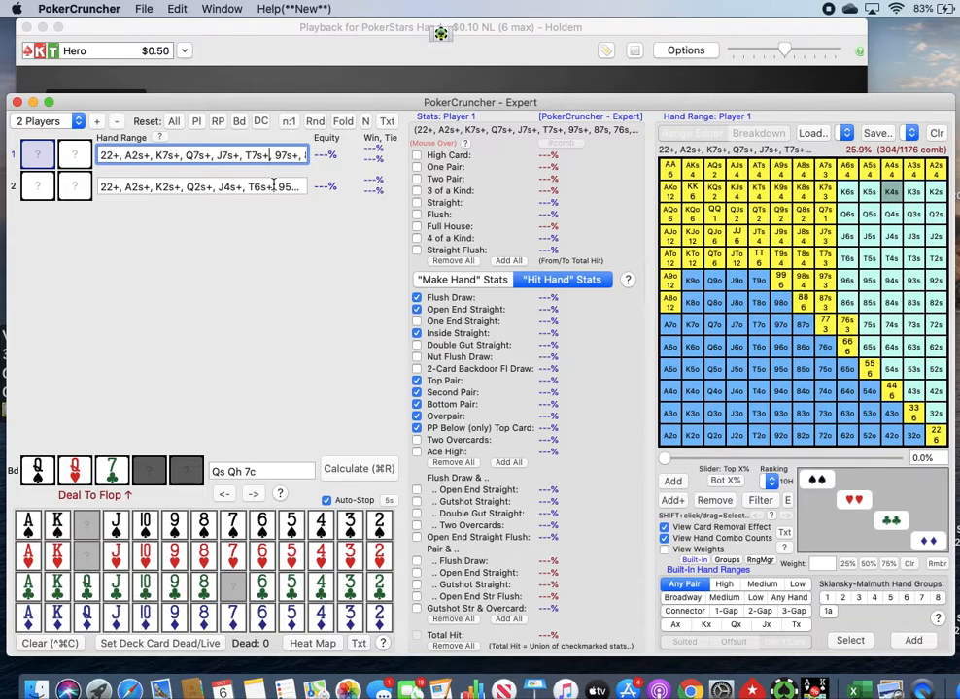
left_click(273, 184)
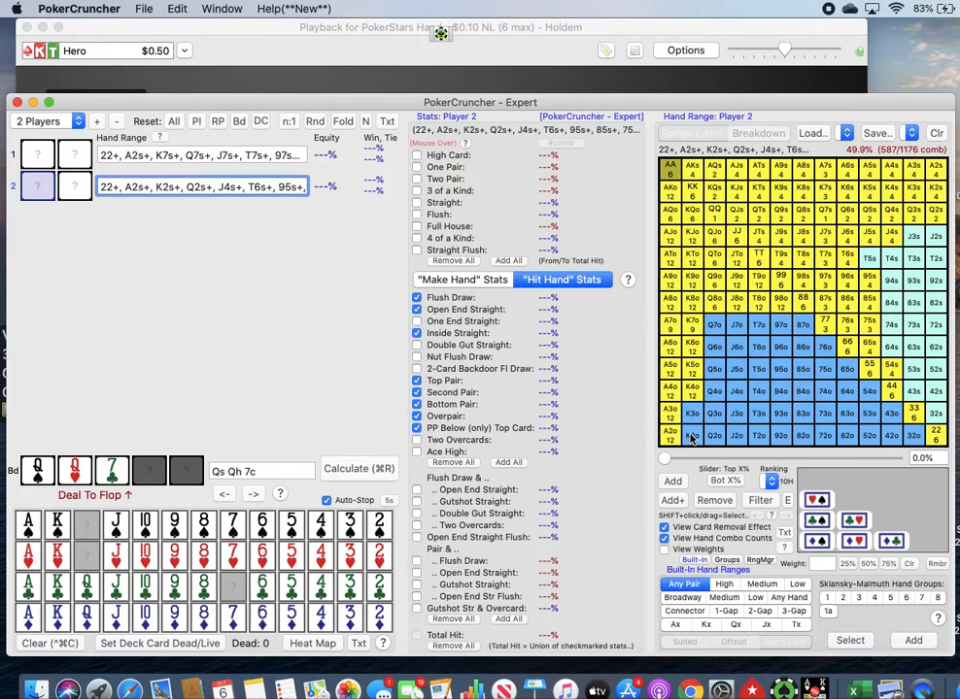
left_click(342, 474)
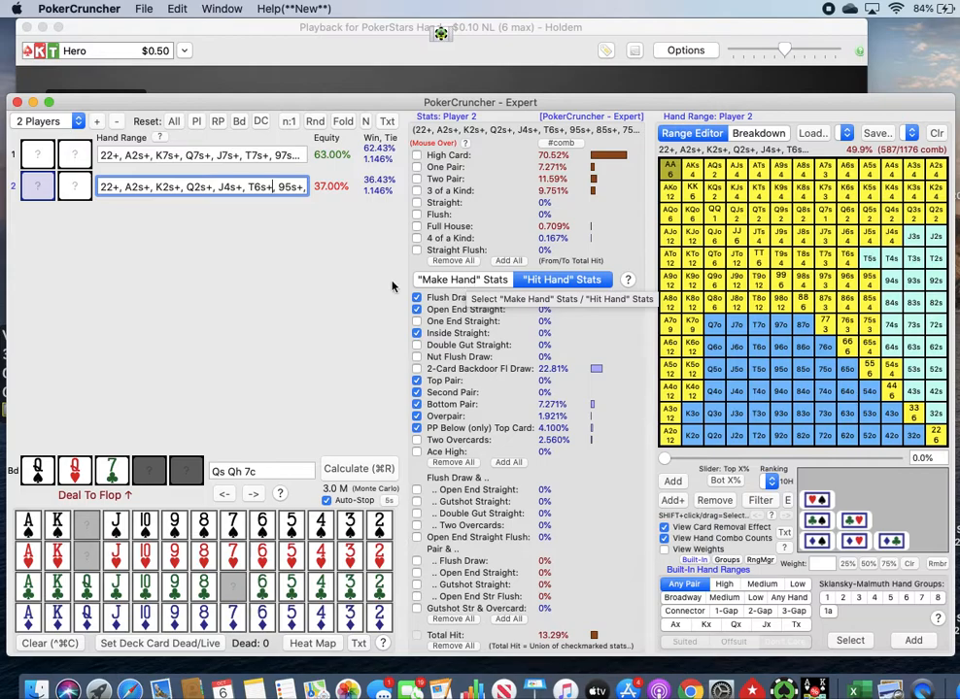
Compare both players' flop stats for the narrower ranges, examining which hands make up high card and two pair
left_click(240, 154)
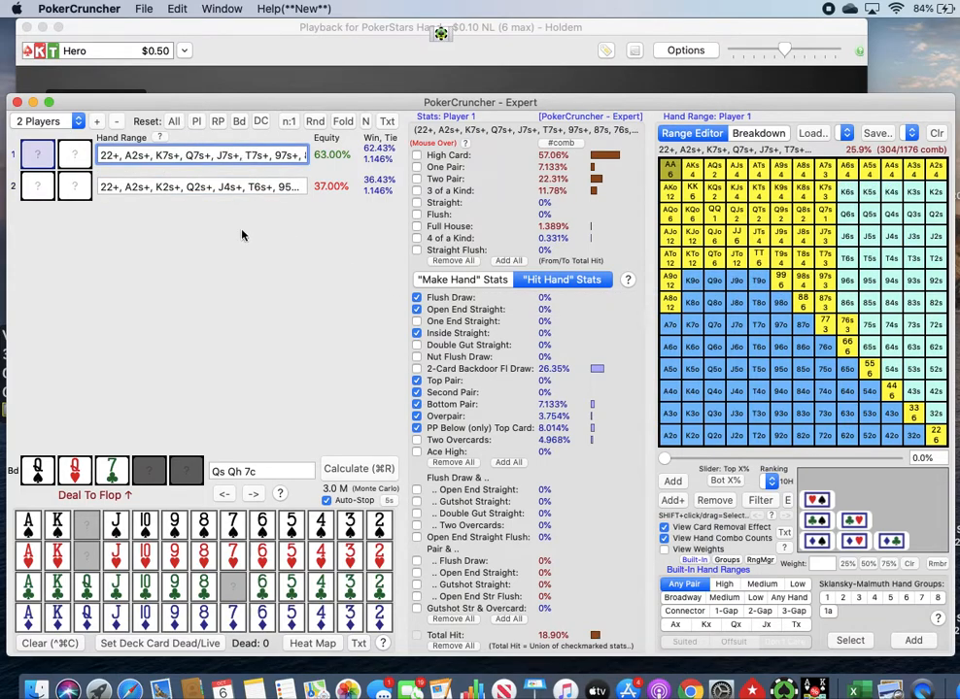
left_click(206, 186)
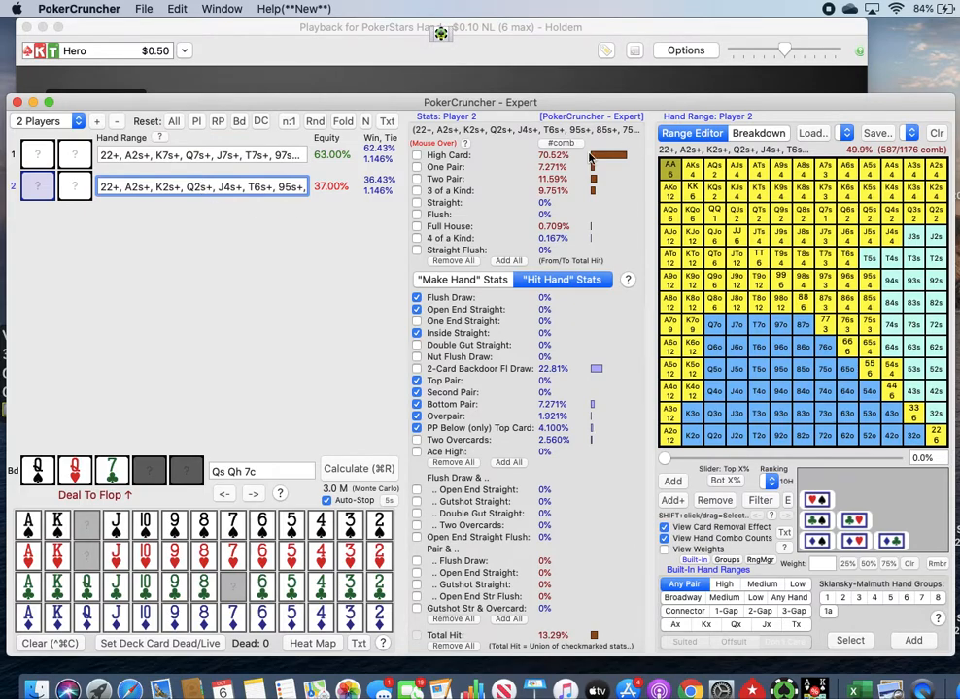
left_click(237, 158)
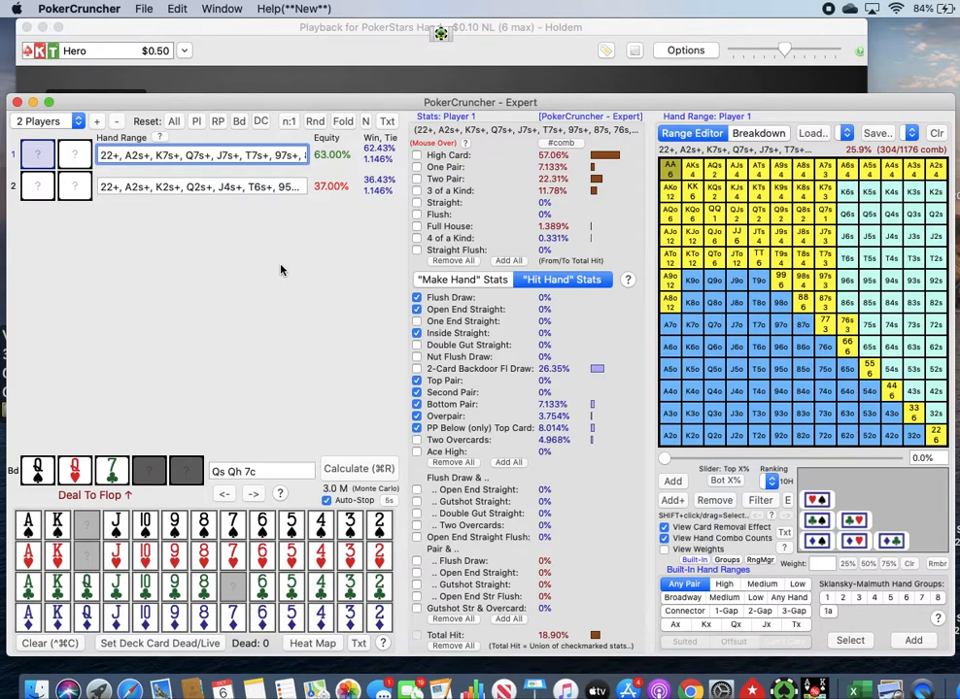
left_click(266, 187)
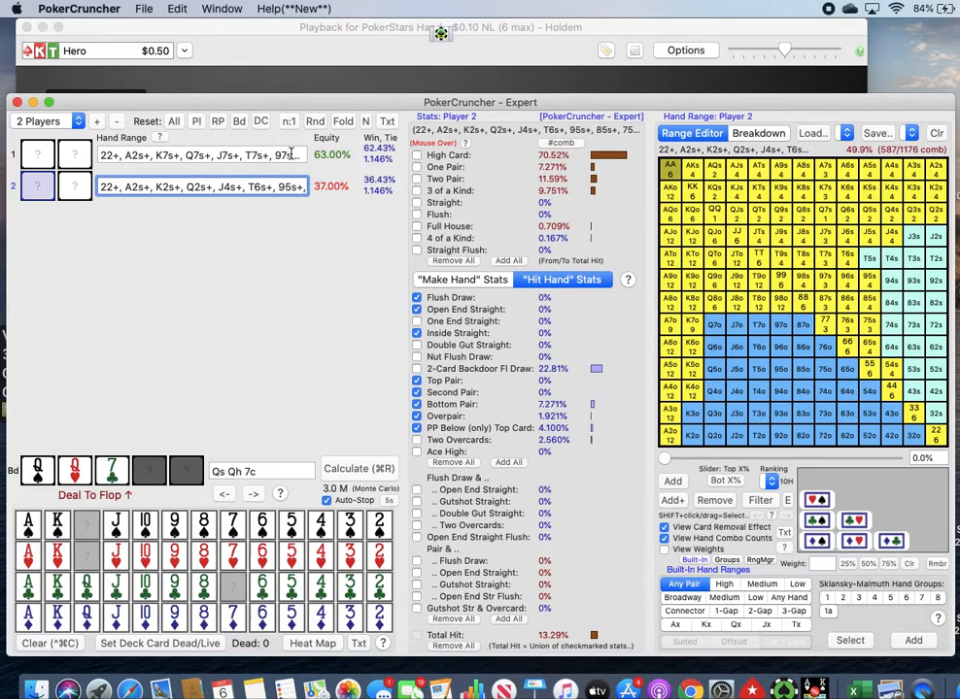
left_click(290, 154)
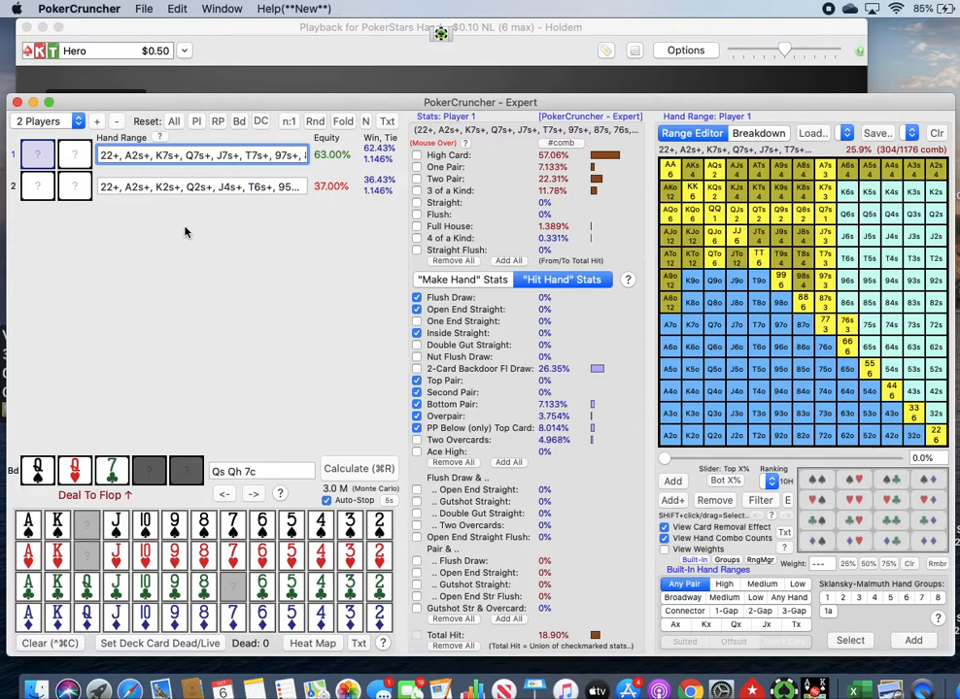
mouse_move(413, 185)
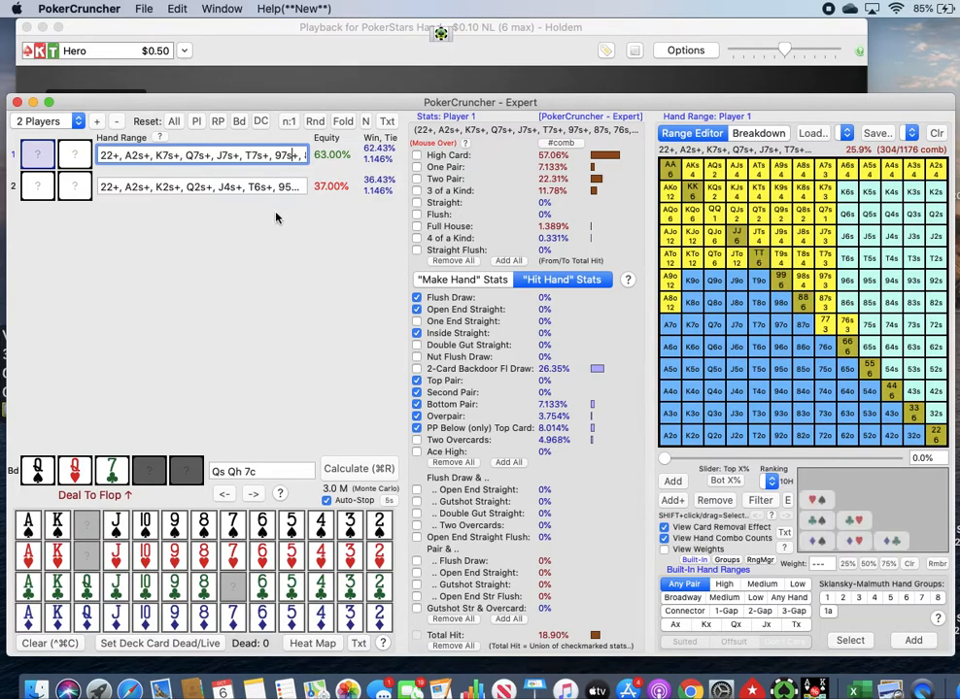
left_click(254, 186)
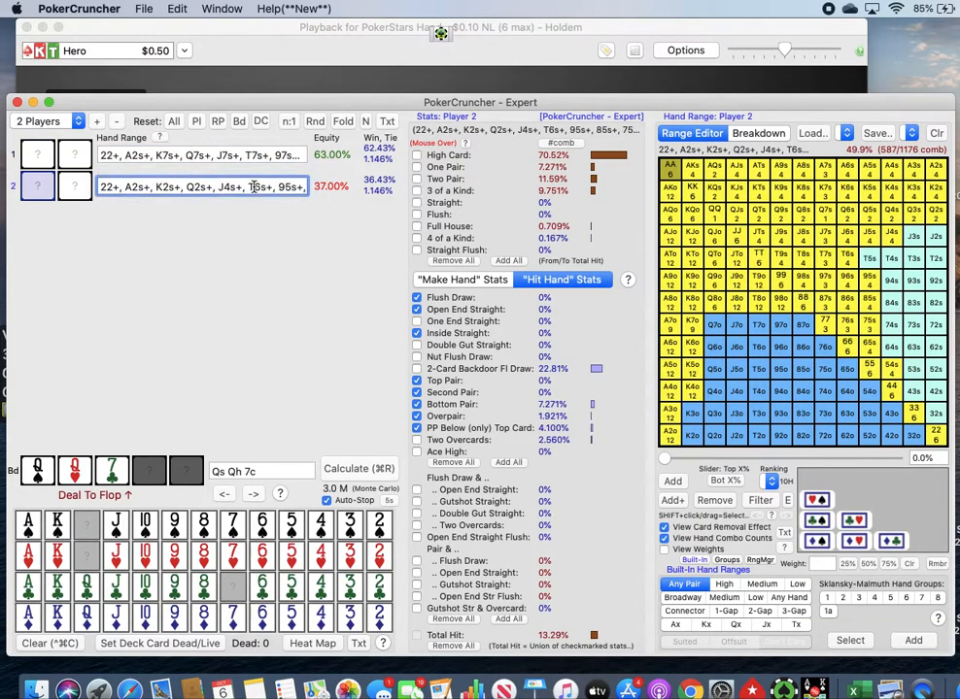